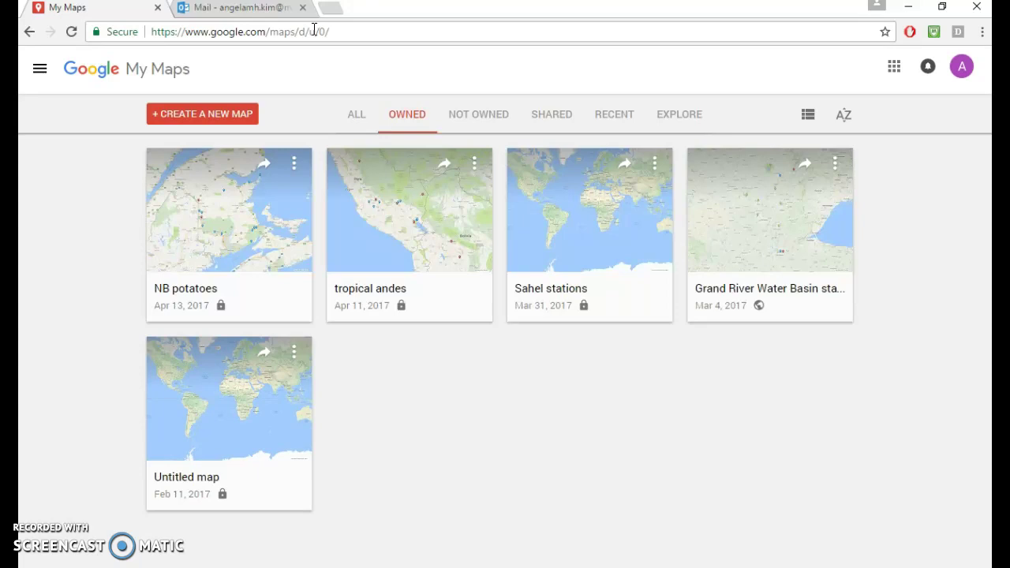
Step: Search the web for "noaa climate data" and open the Climate Data Online page of the National Climatic Data Center
left_click(314, 30)
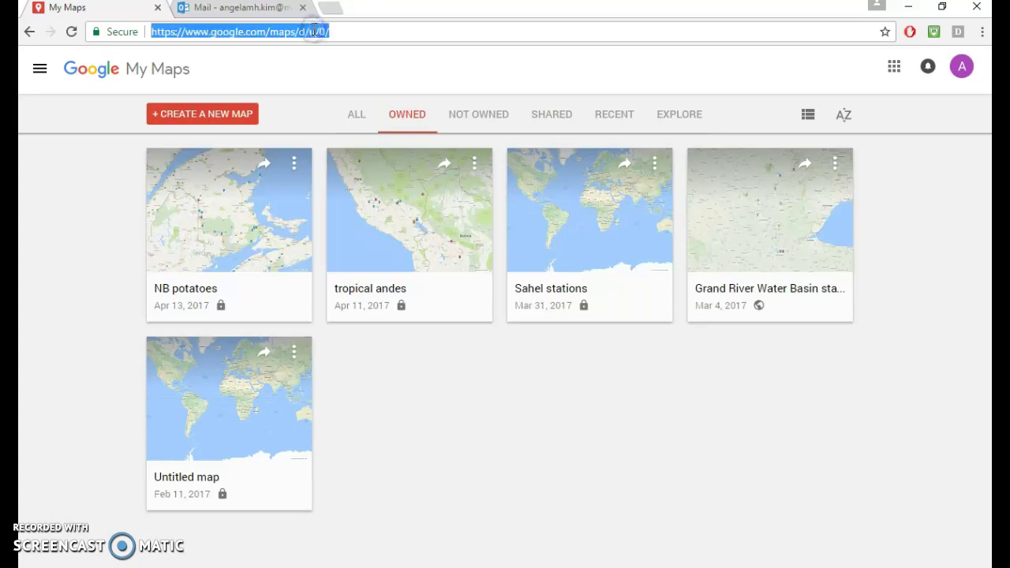
type("no")
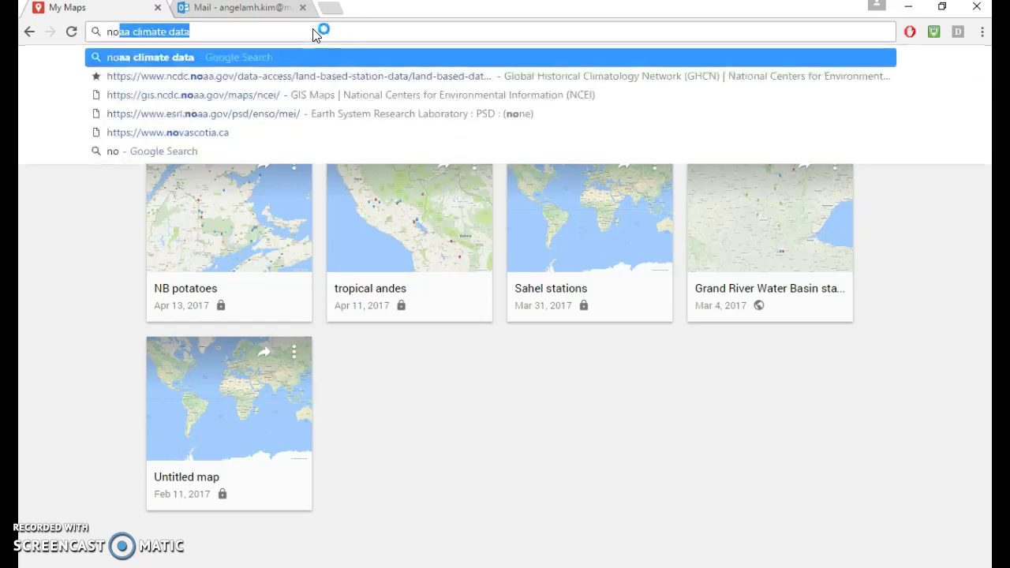
type("aa cli")
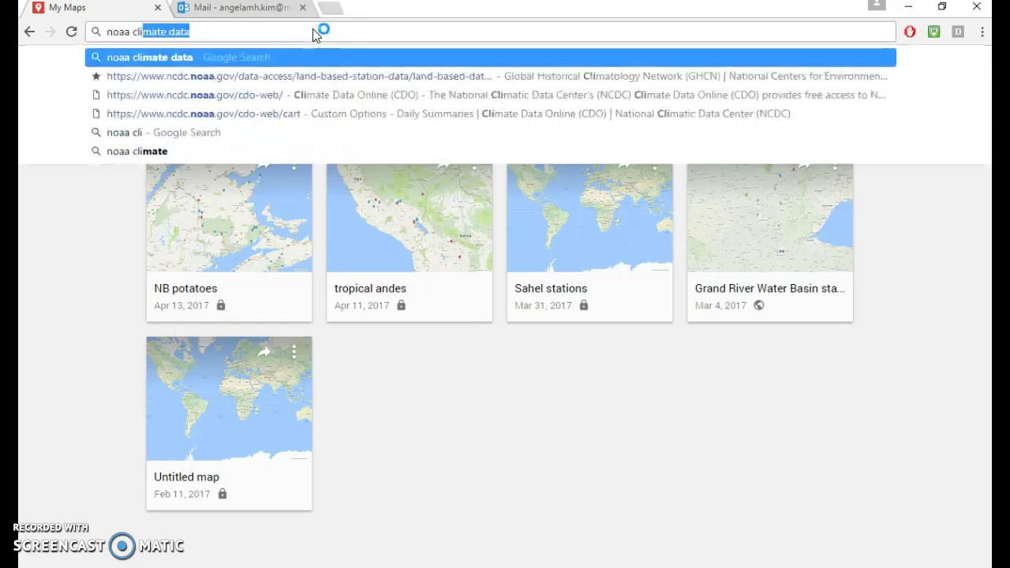
type("mate data")
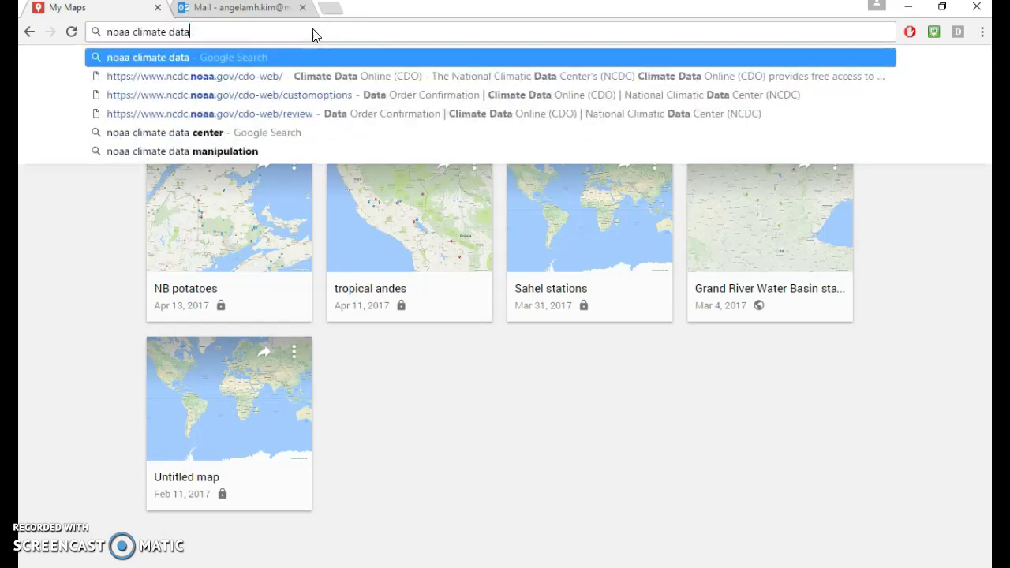
key("Return")
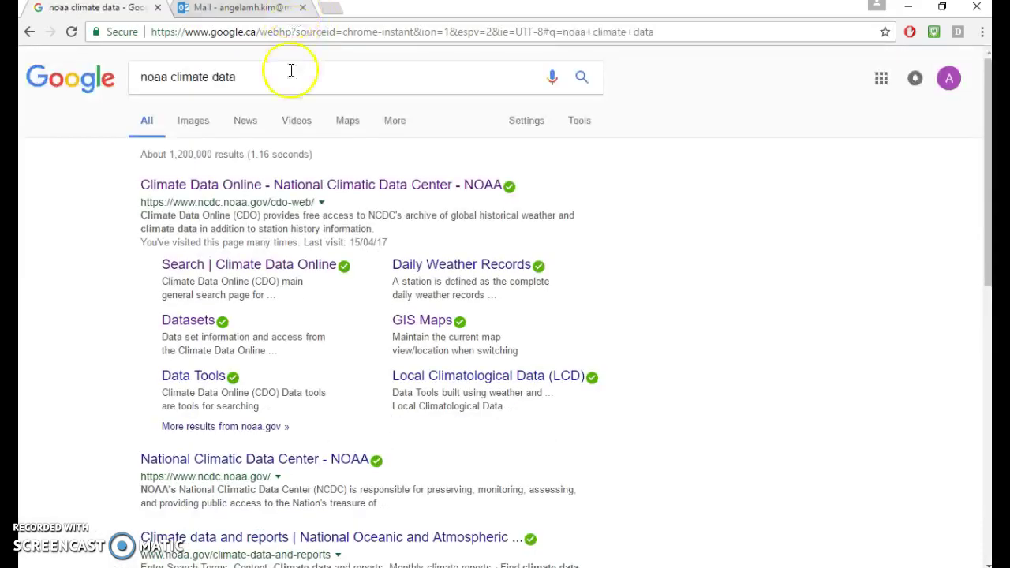
left_click(271, 187)
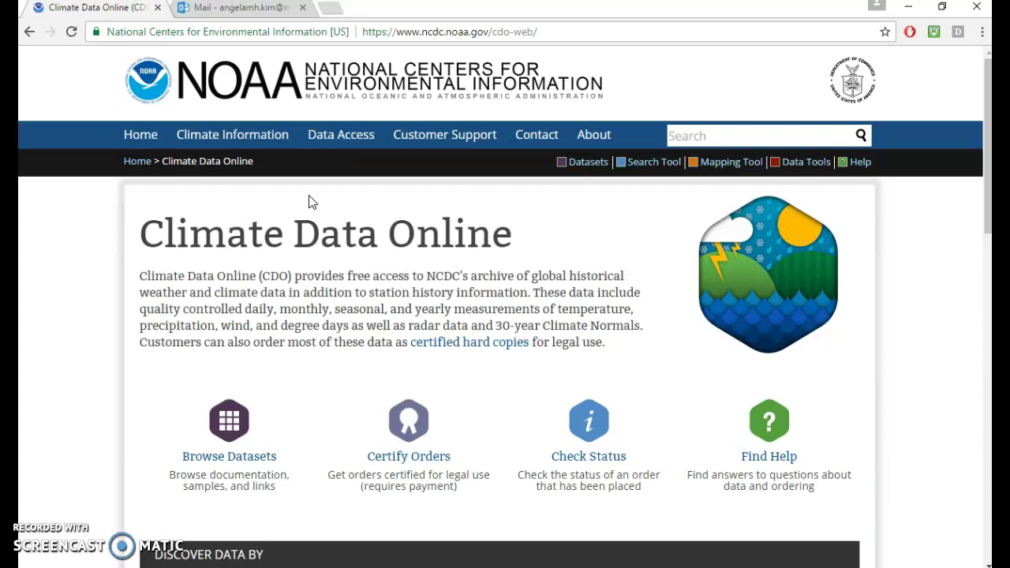
Step: Open the Mapping Tool from the Discover Data By section of the Climate Data Online page
scroll(119, 294, "down", 1)
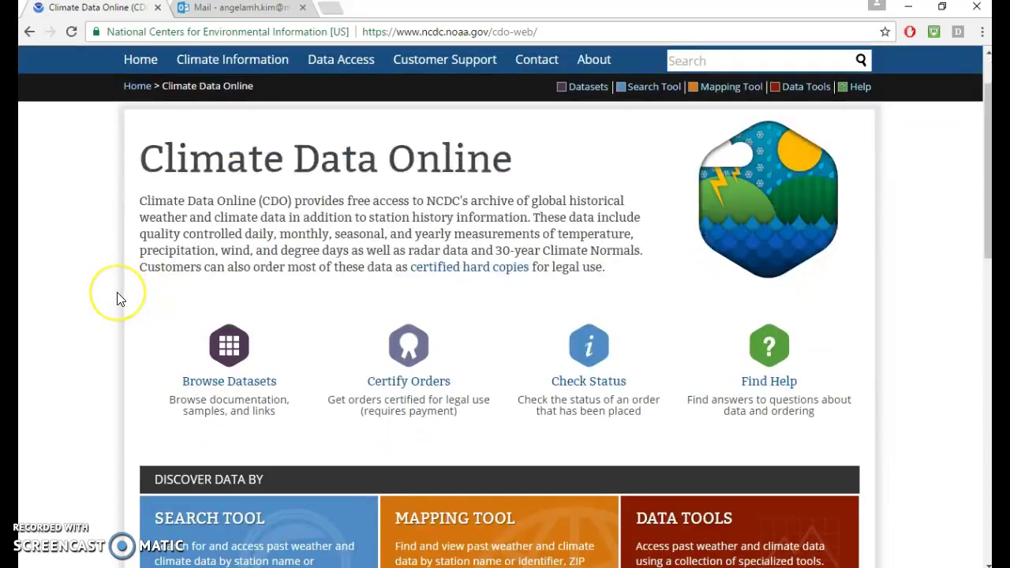
scroll(117, 294, "up", 1)
scroll(117, 293, "down", 3)
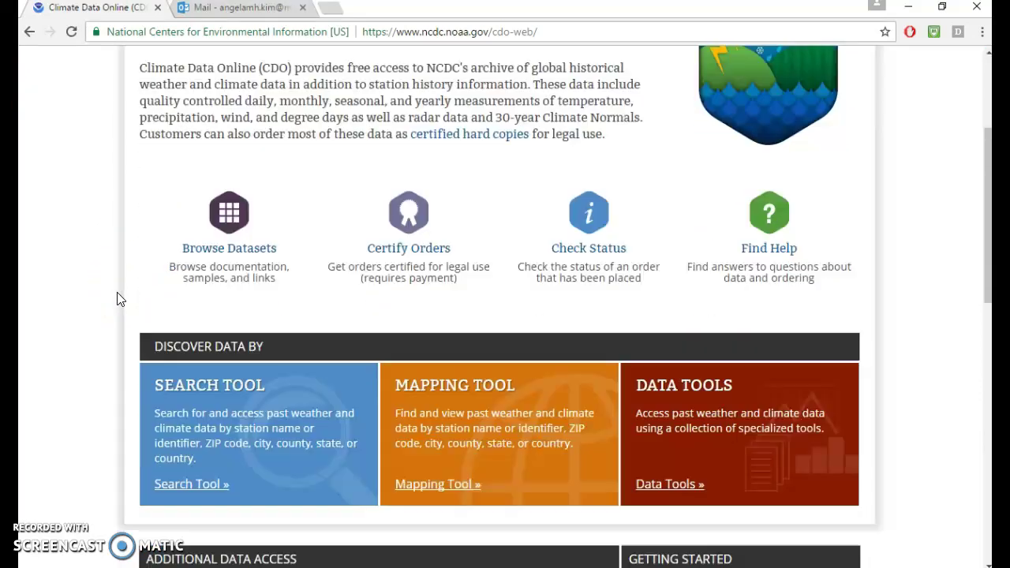
scroll(117, 298, "down", 1)
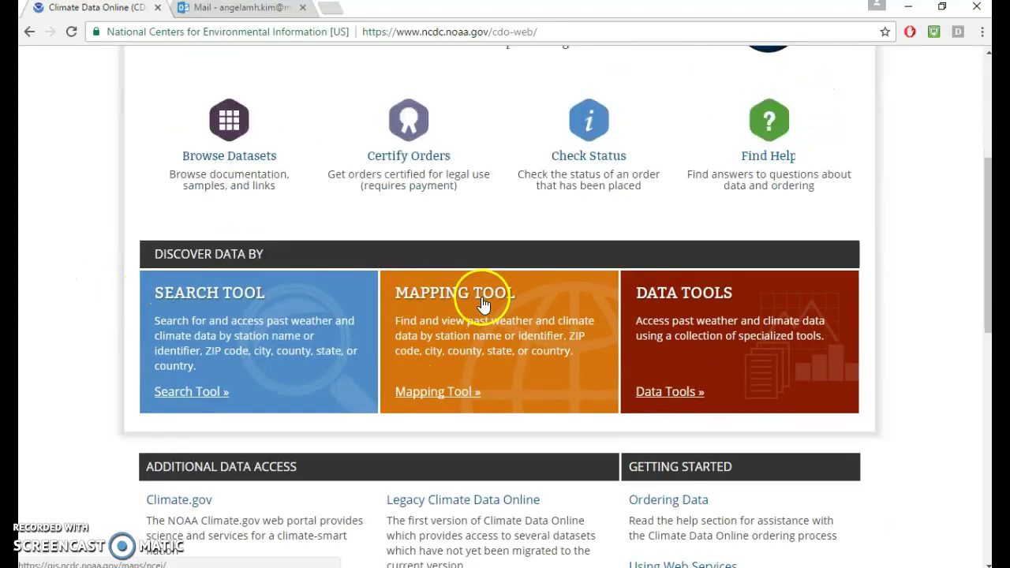
left_click(491, 340)
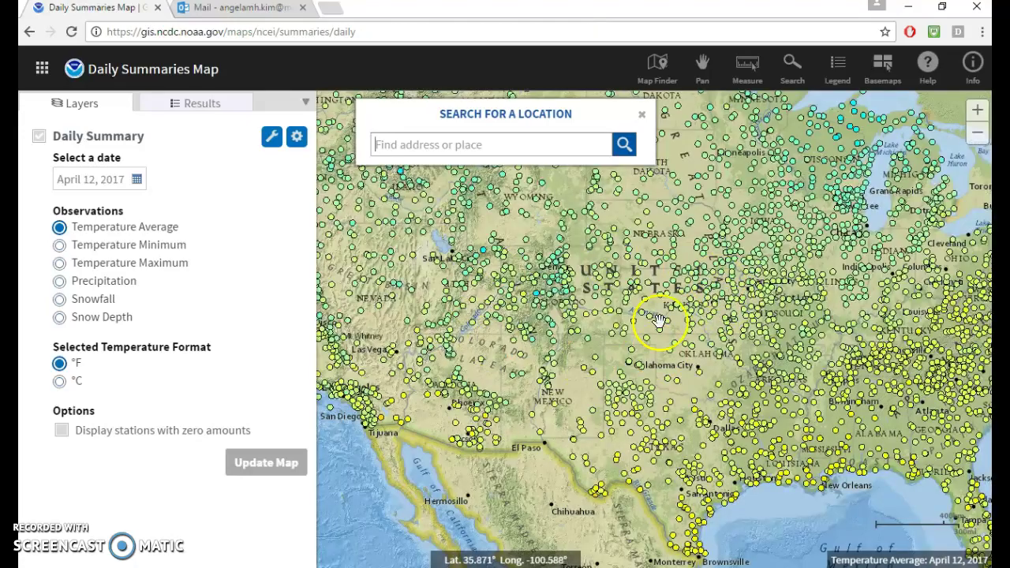
Step: Set the daily summary date to April 7, 1987 with temperatures in °C, and update the map
scroll(778, 307, "down", 1)
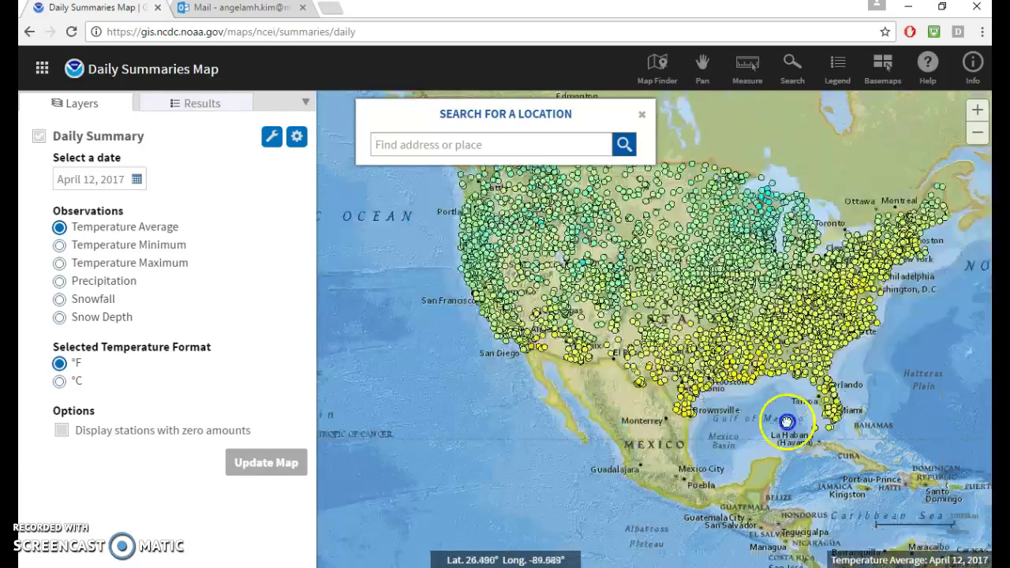
left_click_drag(848, 446, 675, 353)
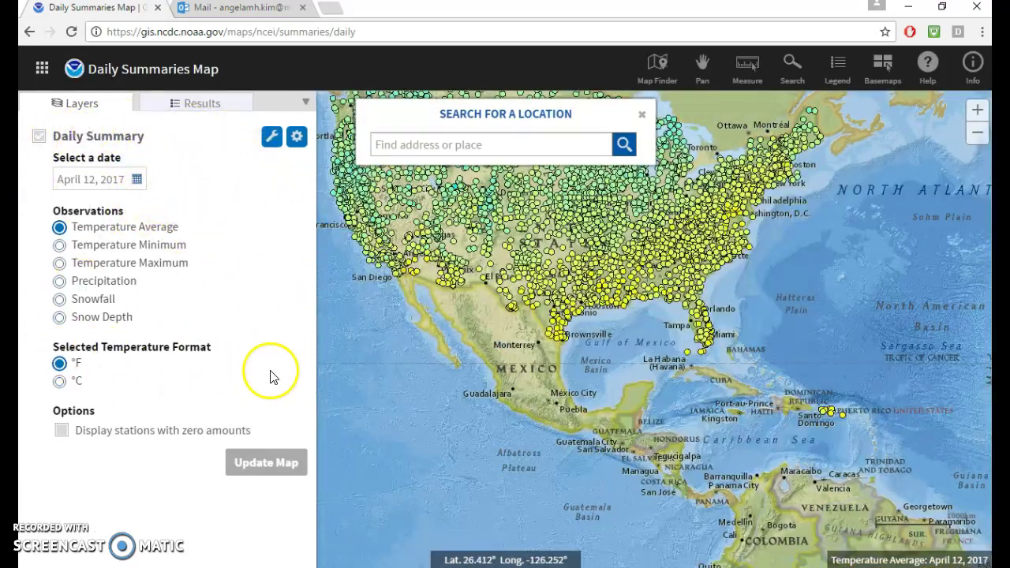
left_click_drag(813, 265, 920, 360)
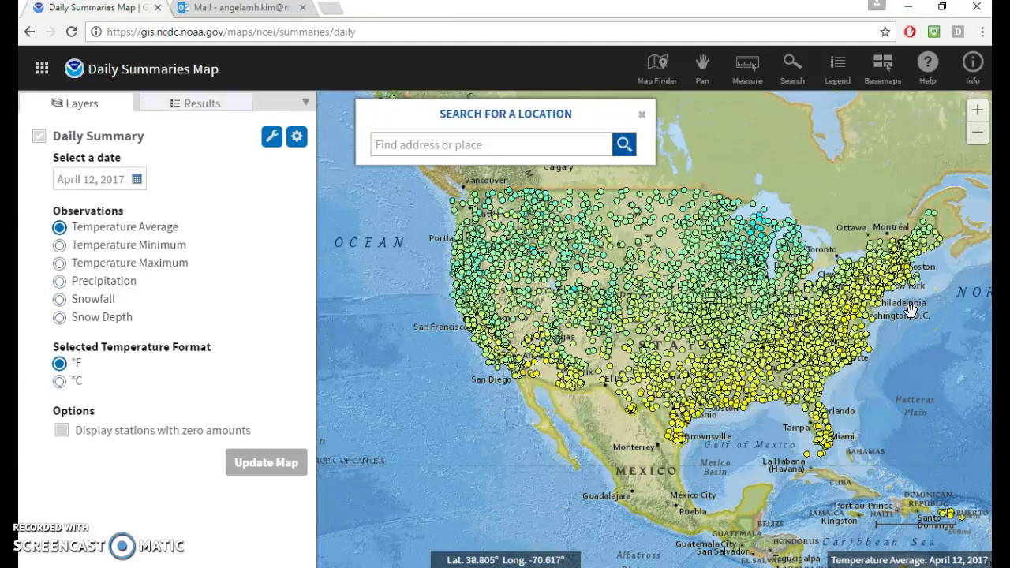
left_click_drag(907, 372, 874, 380)
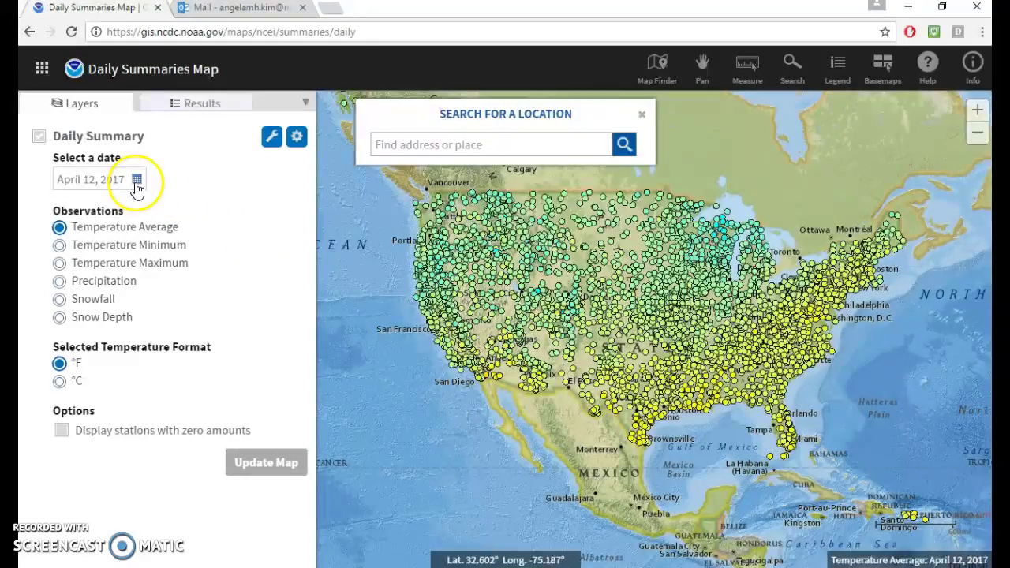
left_click(136, 182)
left_click(137, 188)
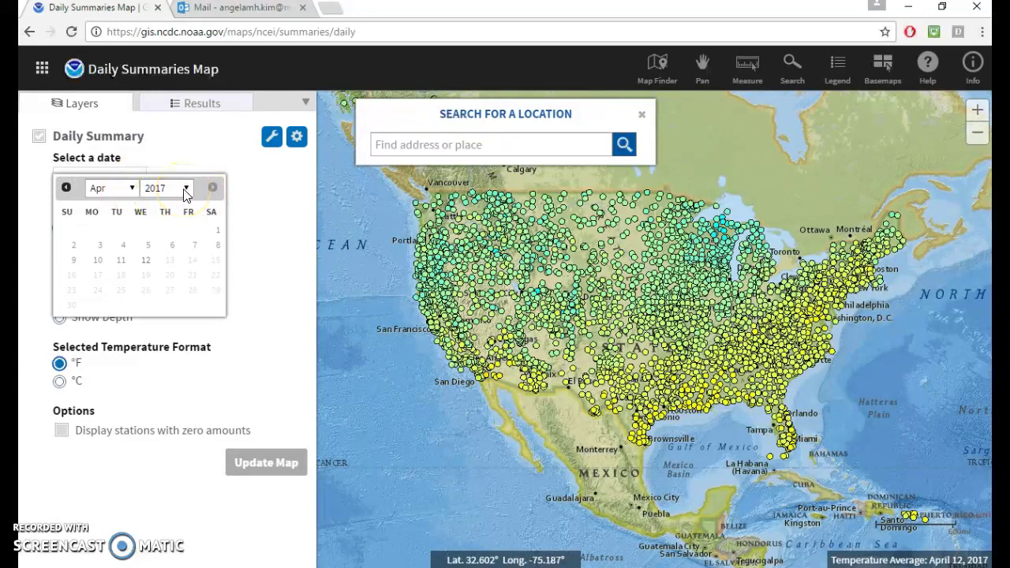
left_click(170, 273)
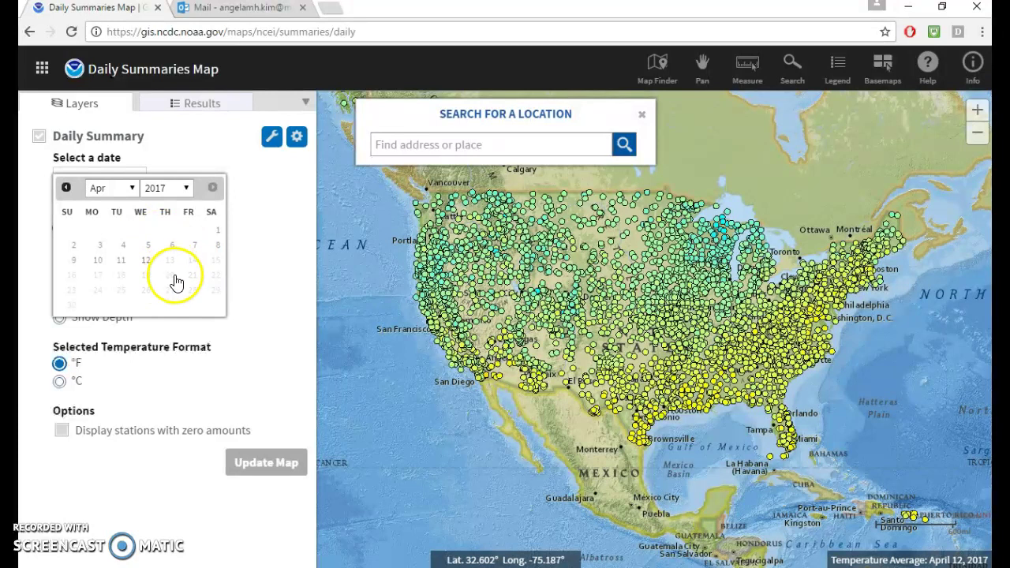
left_click(186, 188)
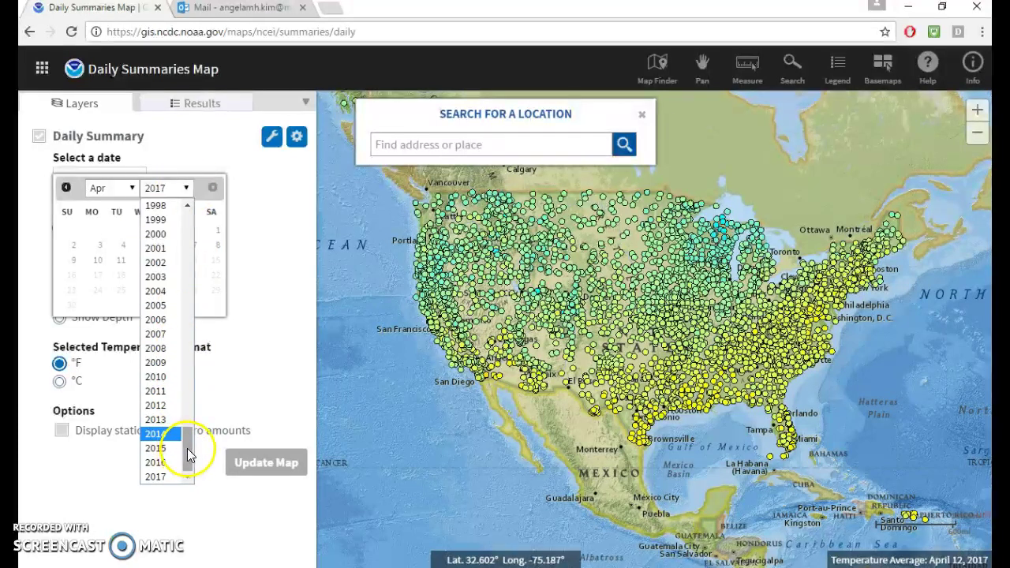
left_click_drag(187, 451, 185, 414)
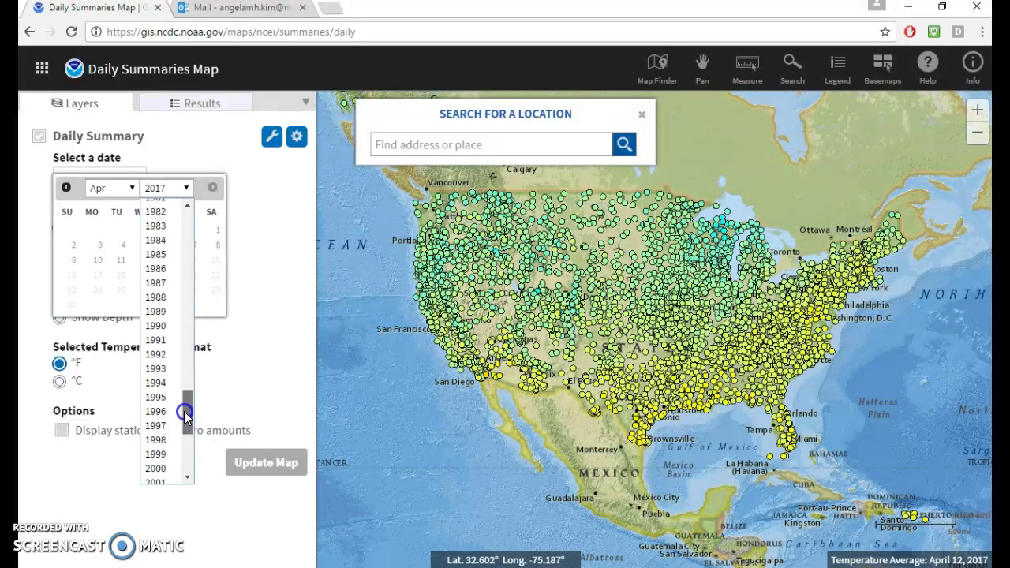
left_click(161, 289)
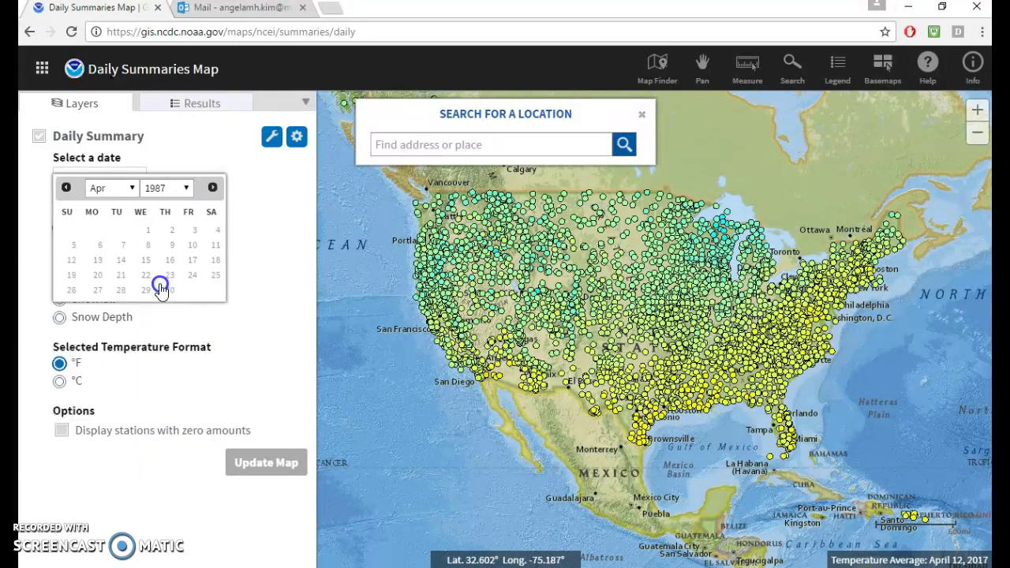
left_click(124, 246)
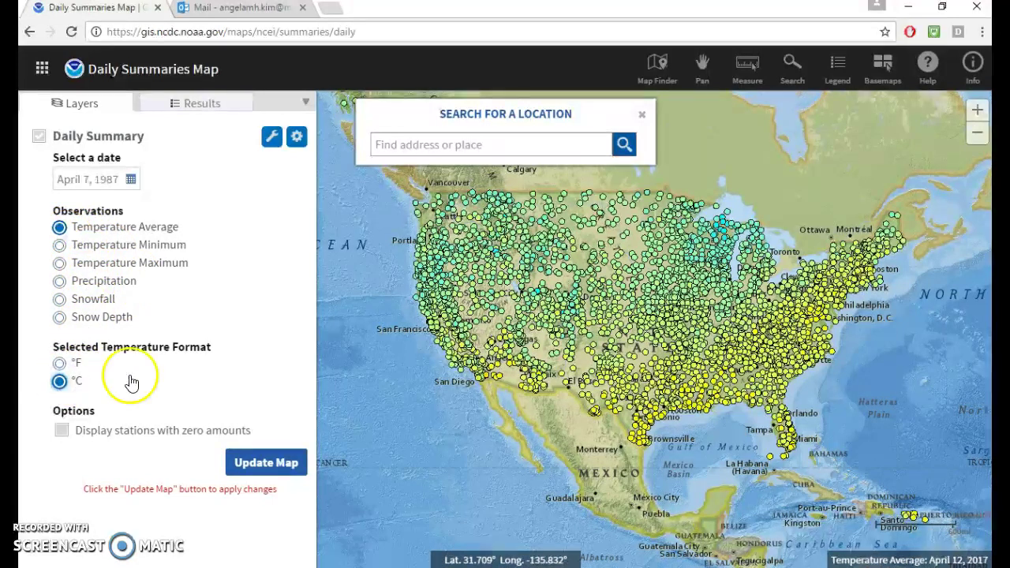
left_click(265, 464)
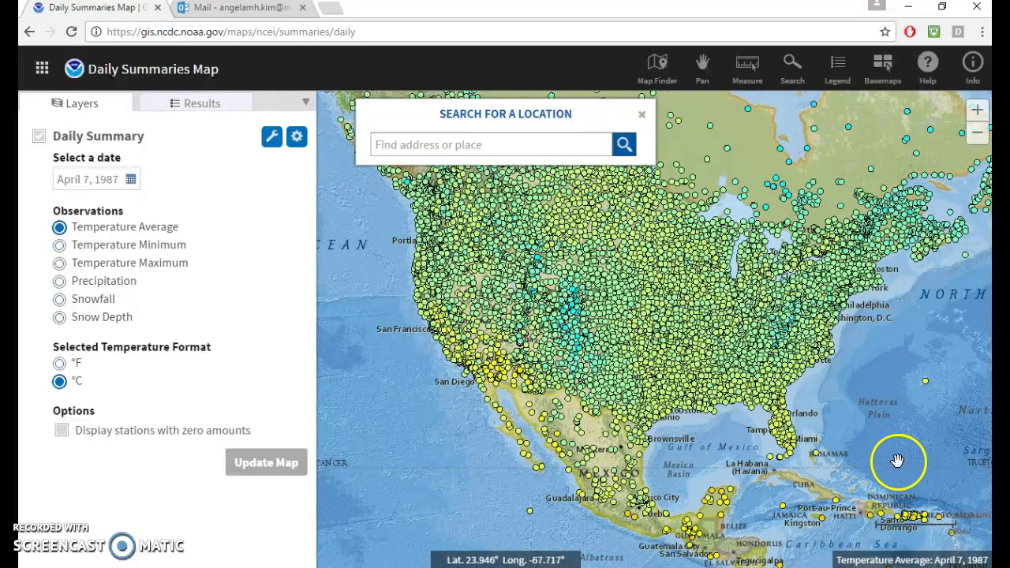
Step: Close the location search and examine the distribution of weather stations across North, Central and South America
left_click_drag(897, 462, 713, 237)
left_click(699, 248)
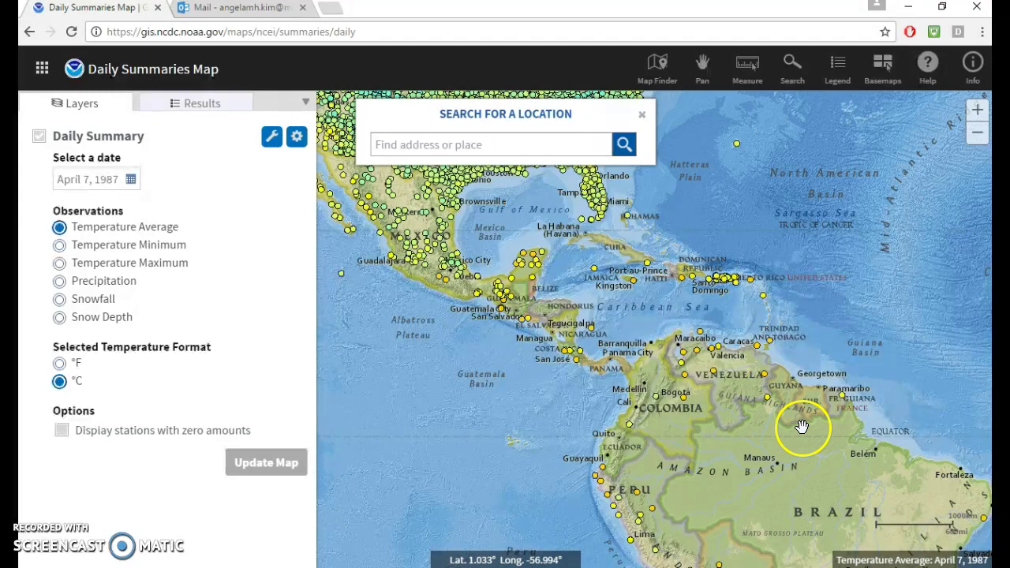
scroll(803, 434, "down", 2)
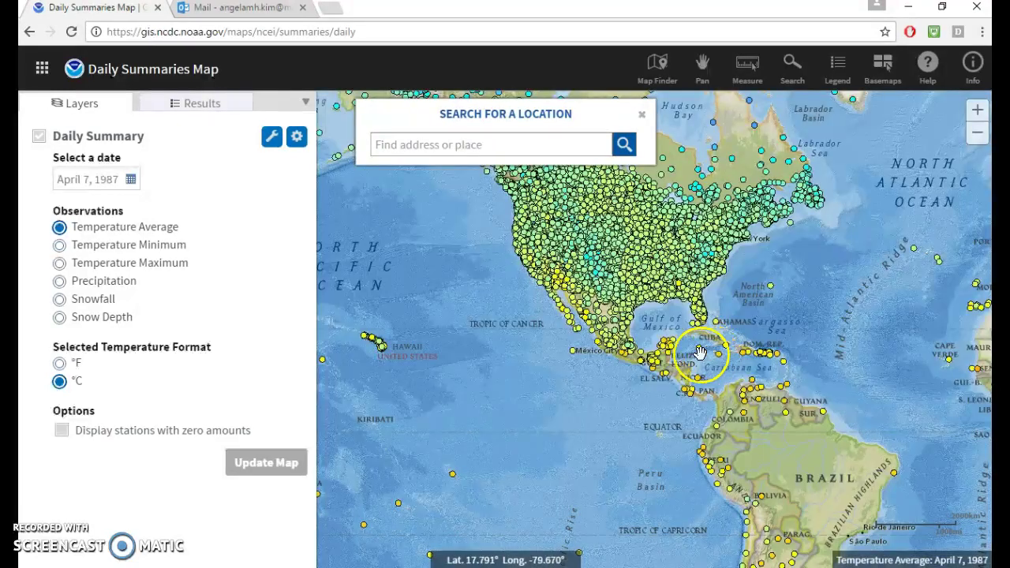
left_click(641, 113)
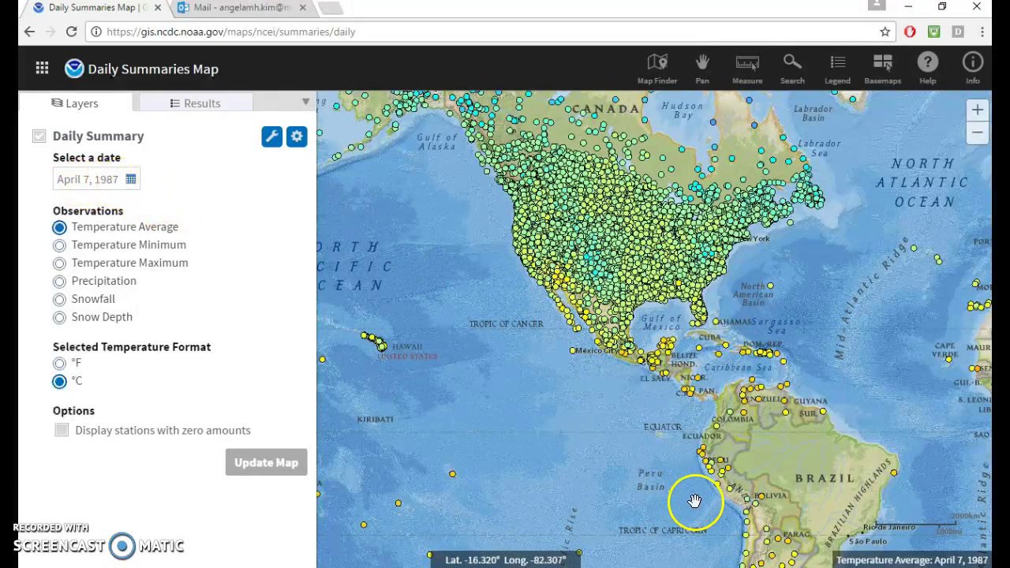
left_click_drag(790, 483, 594, 353)
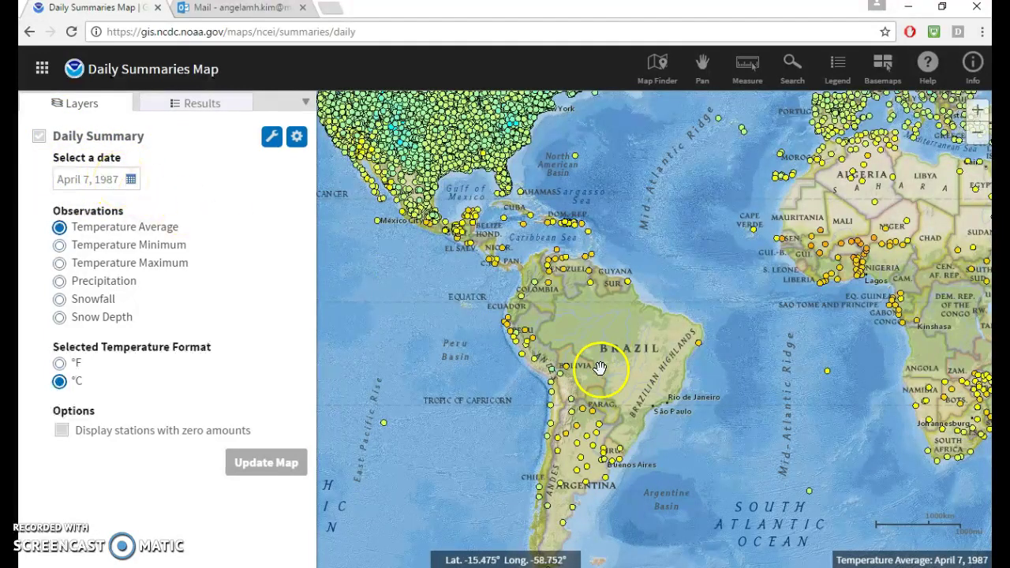
left_click(544, 365)
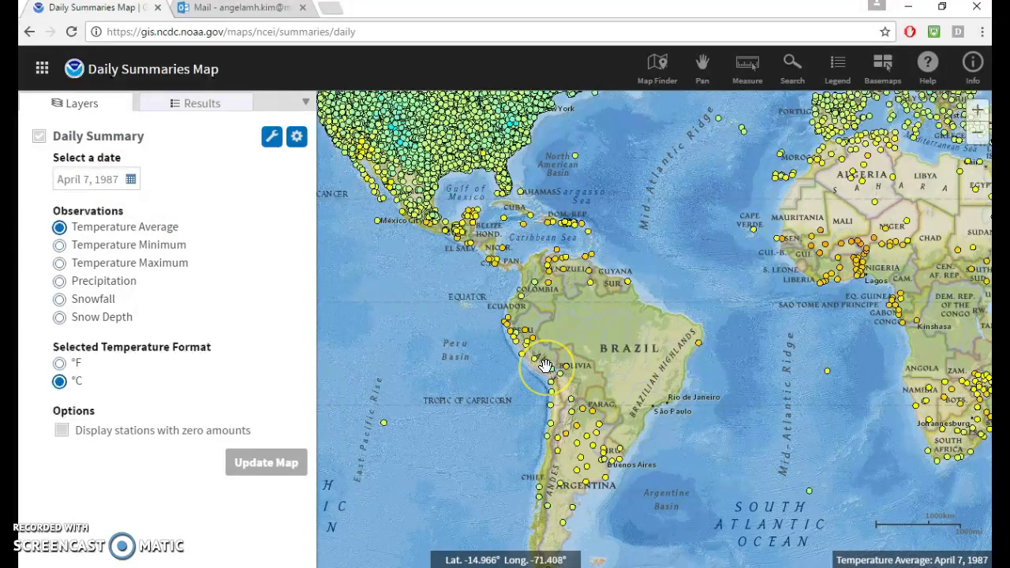
mouse_move(545, 366)
left_mouse_down()
mouse_move(643, 338)
mouse_move(583, 360)
mouse_move(510, 322)
mouse_move(541, 300)
mouse_move(571, 379)
mouse_move(514, 372)
left_mouse_up()
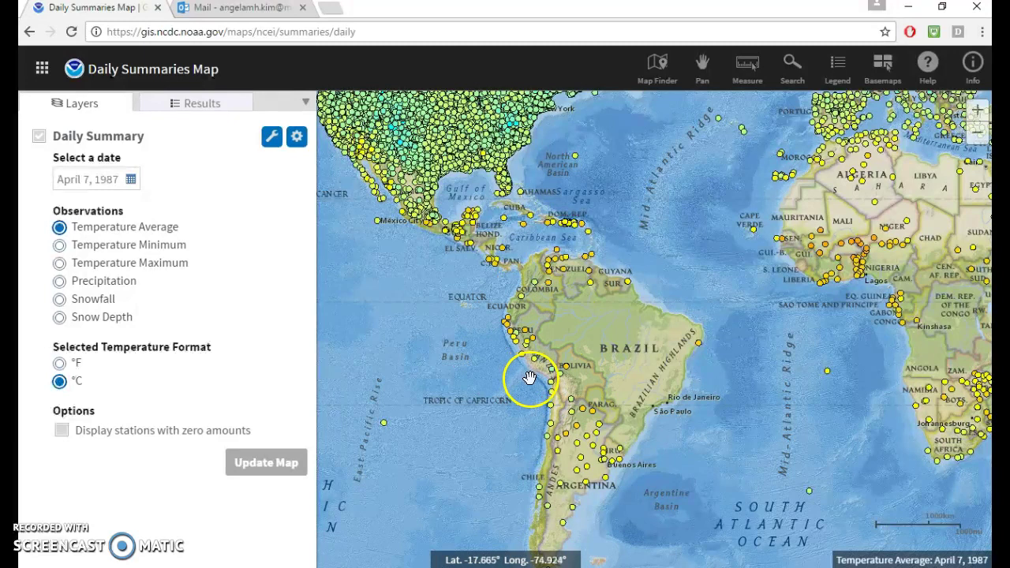
left_click_drag(652, 241, 702, 349)
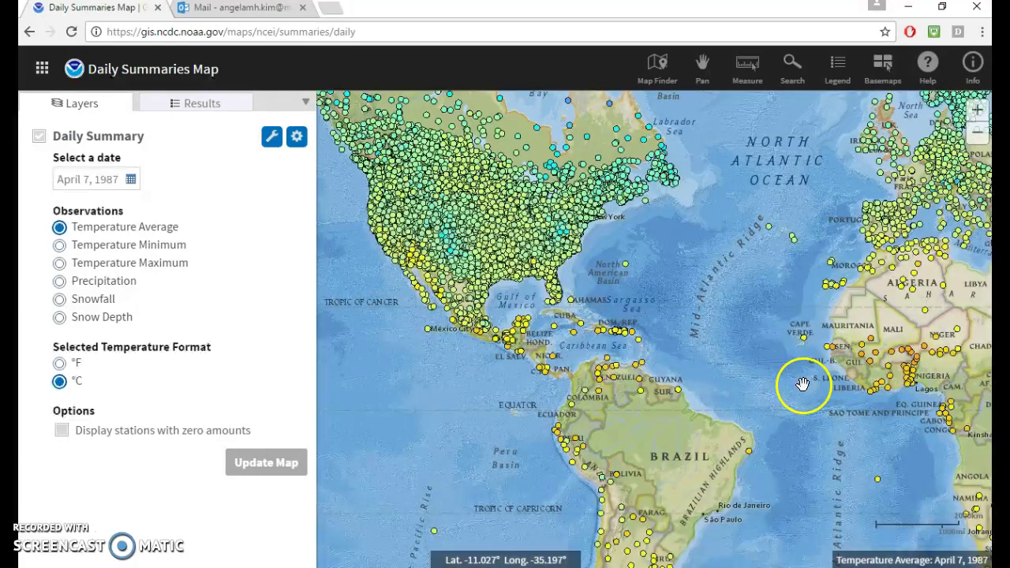
Step: Examine the distribution of weather stations across Africa and Asia, looking more closely at Saudi Arabia and its surroundings
left_click_drag(846, 383, 527, 339)
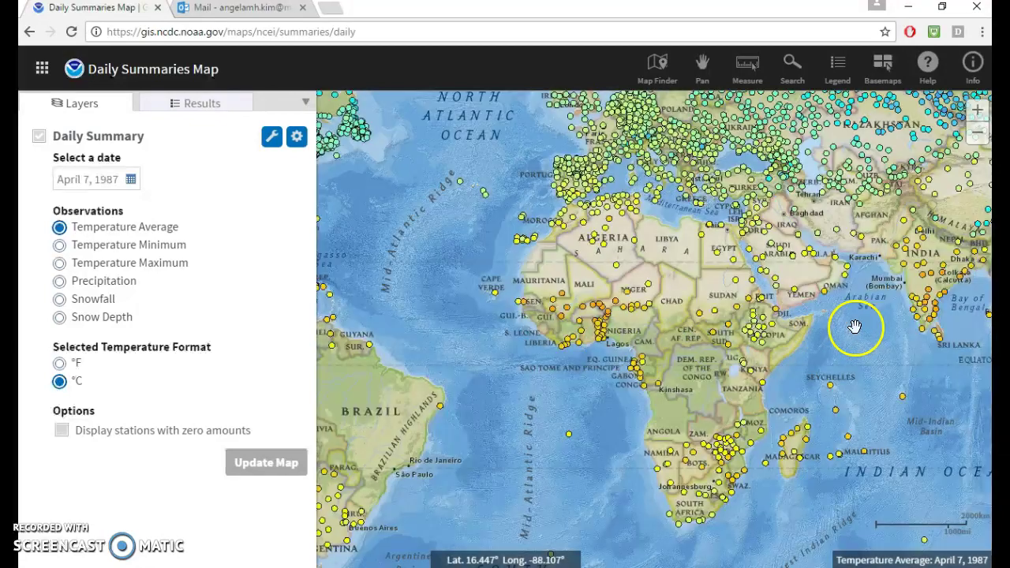
left_click_drag(853, 327, 760, 368)
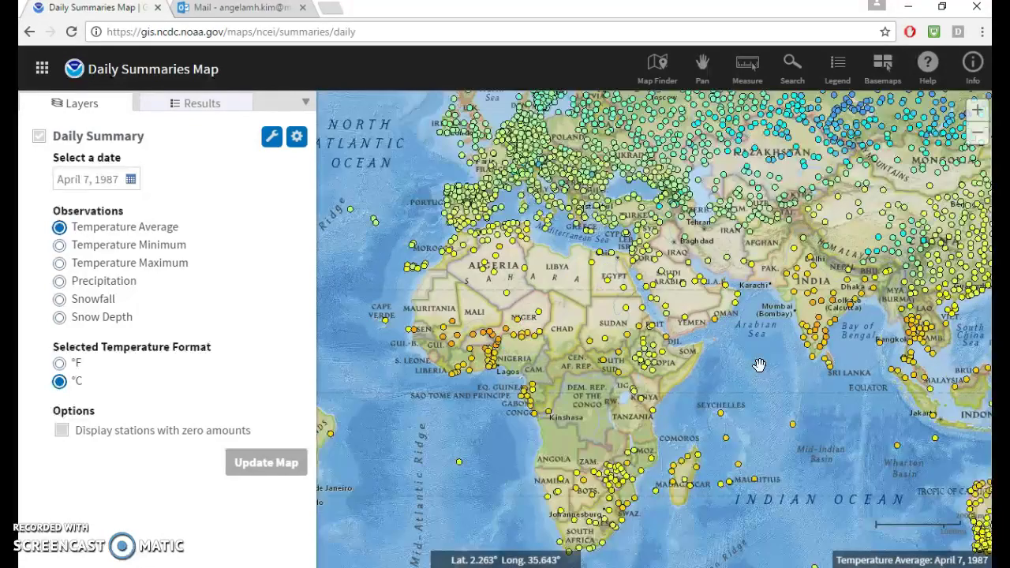
left_click(758, 374)
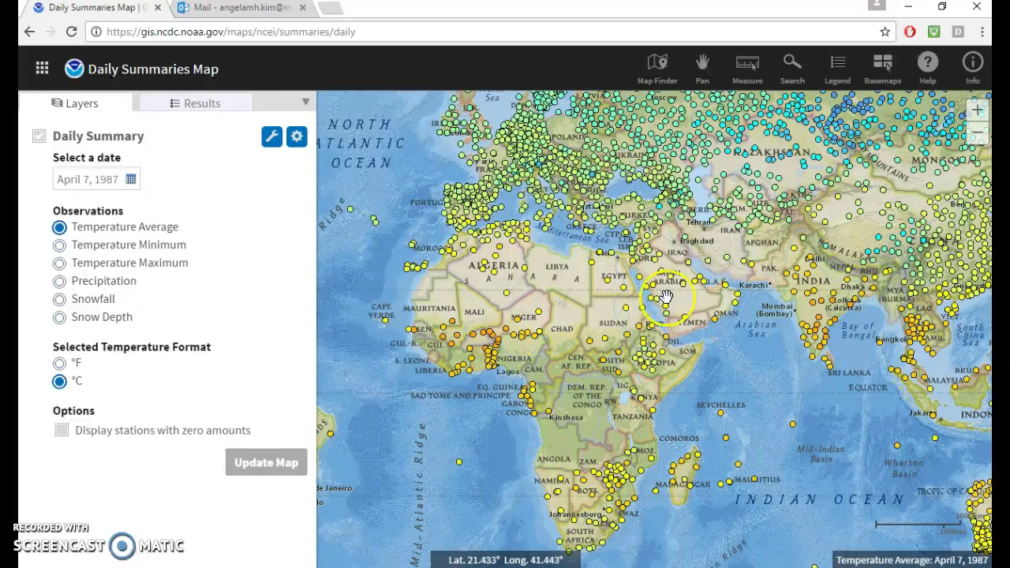
left_click_drag(683, 284, 591, 308)
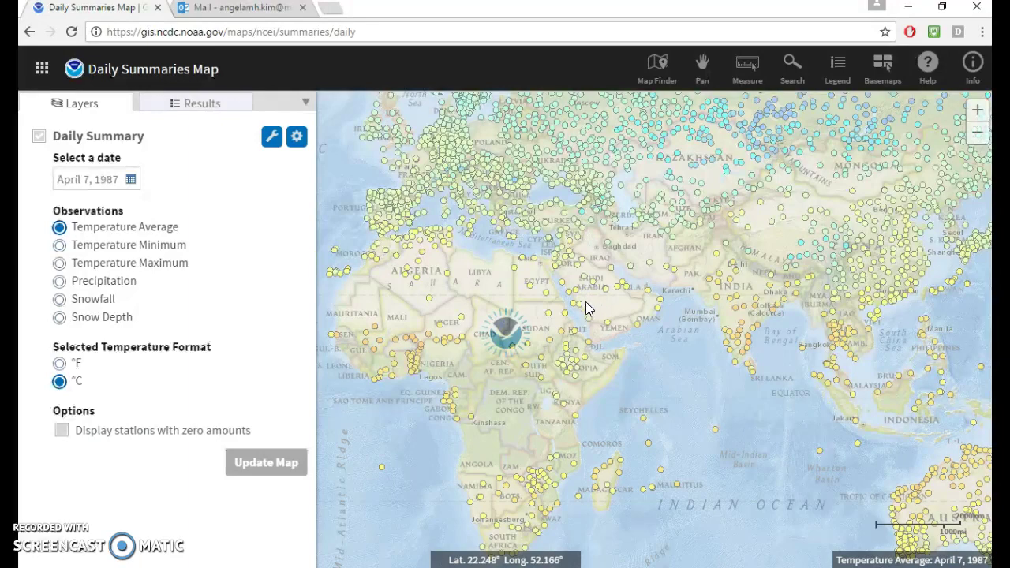
double_click(599, 292)
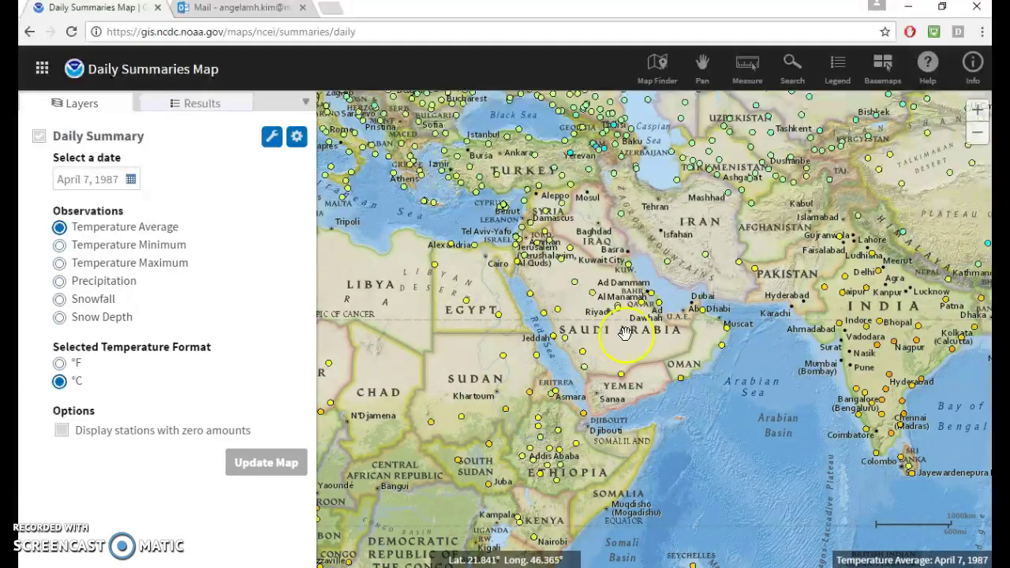
left_click(537, 302)
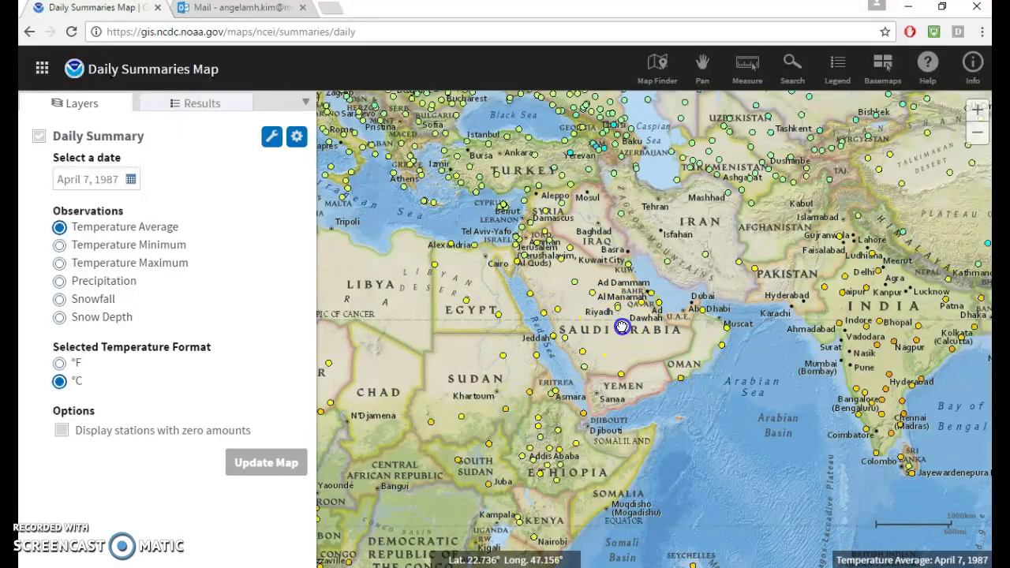
left_click_drag(624, 324, 615, 328)
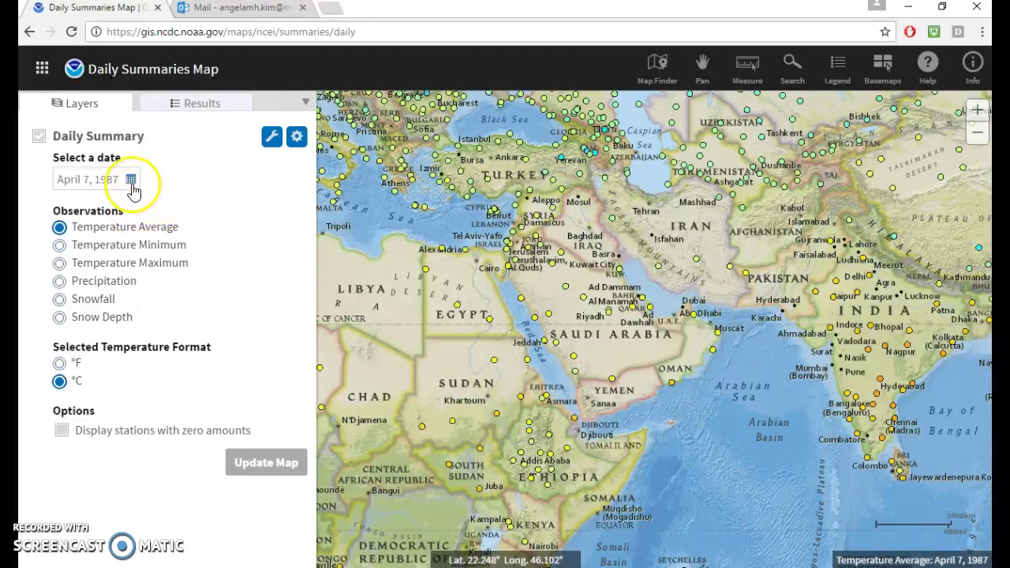
Step: Set the daily summary date to April 21, 1973 and update the map
left_click(131, 180)
left_click(180, 186)
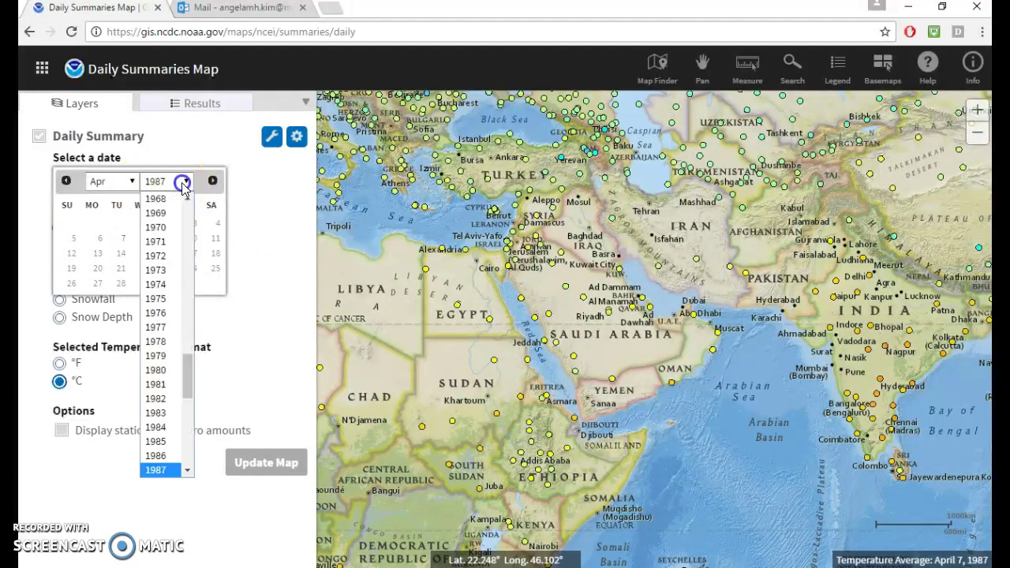
left_click(167, 273)
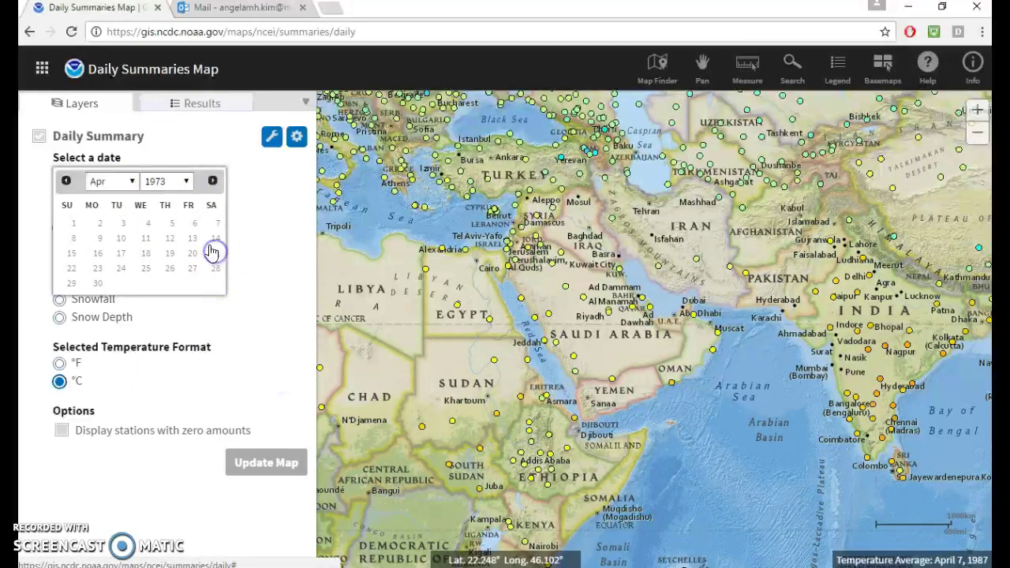
left_click(213, 252)
left_click(289, 461)
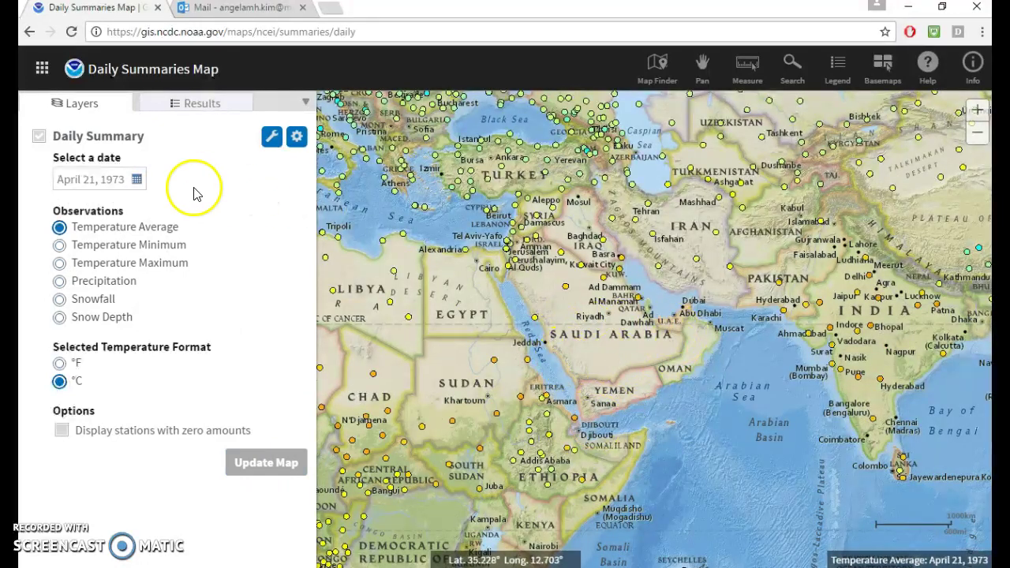
Step: Set the daily summary date to April 21, 1988 and update the map
left_click(137, 179)
left_click(168, 180)
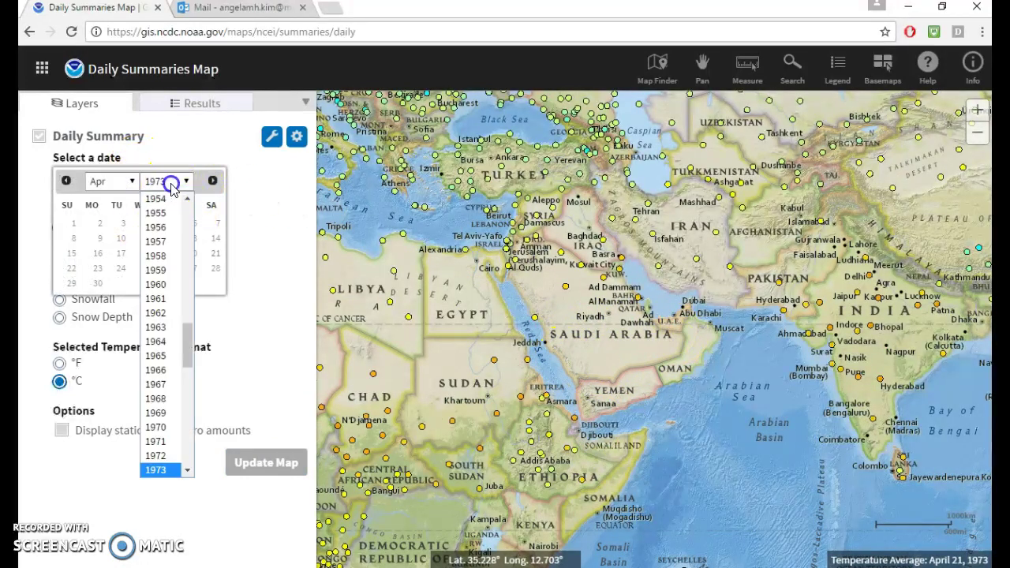
left_click_drag(189, 338, 186, 399)
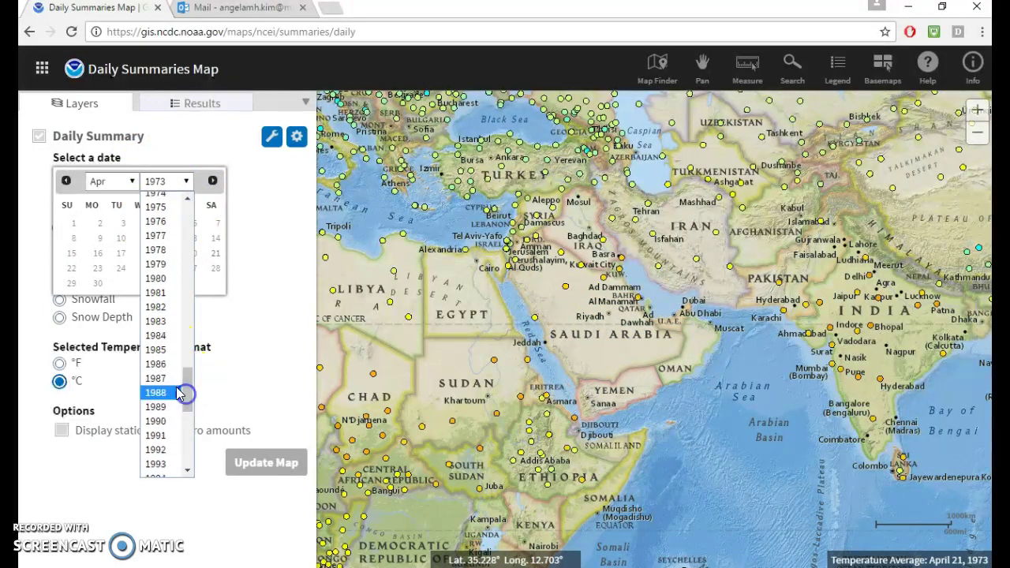
left_click(166, 392)
left_click(187, 269)
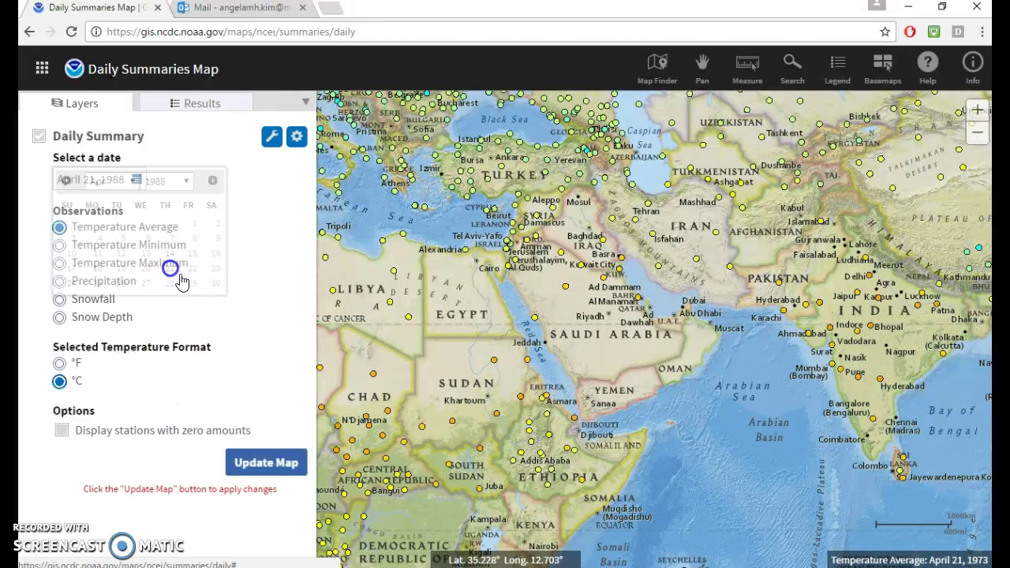
left_click(266, 462)
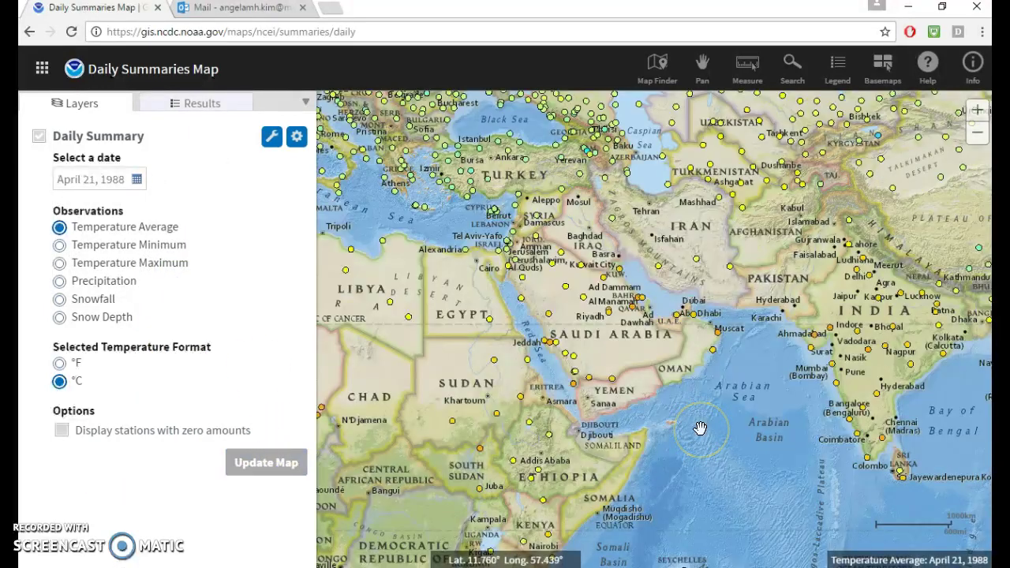
Step: Use the Identify tool on the weather station at Riyadh, Saudi Arabia, to list it in the results
left_click(624, 375)
double_click(607, 312)
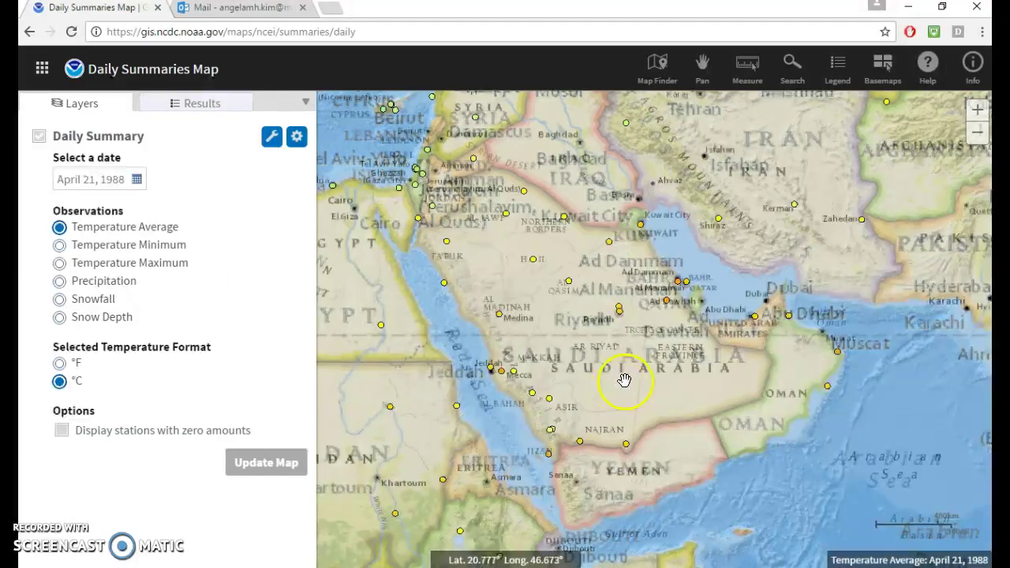
left_click(272, 137)
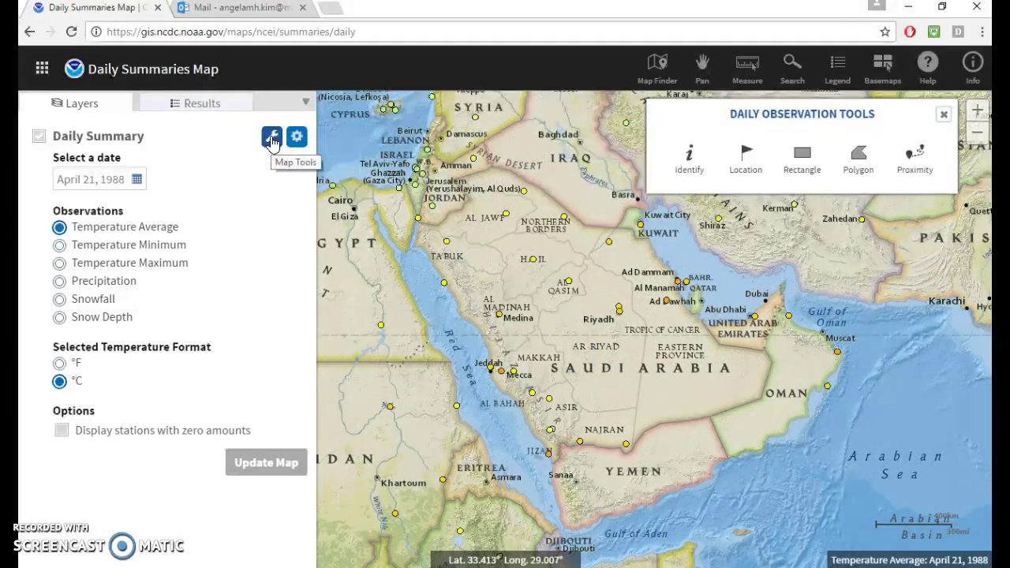
left_click(685, 158)
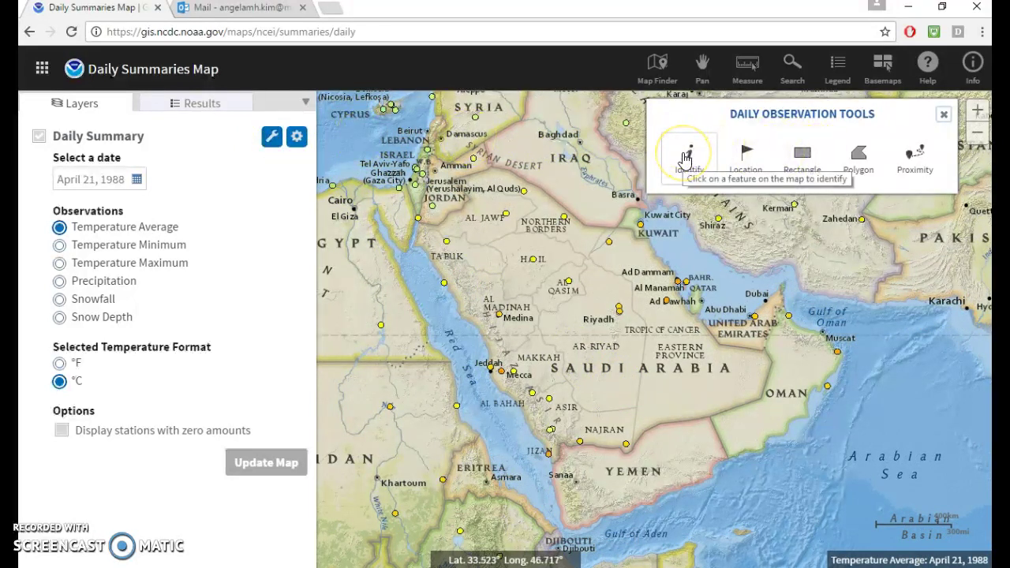
left_click(685, 157)
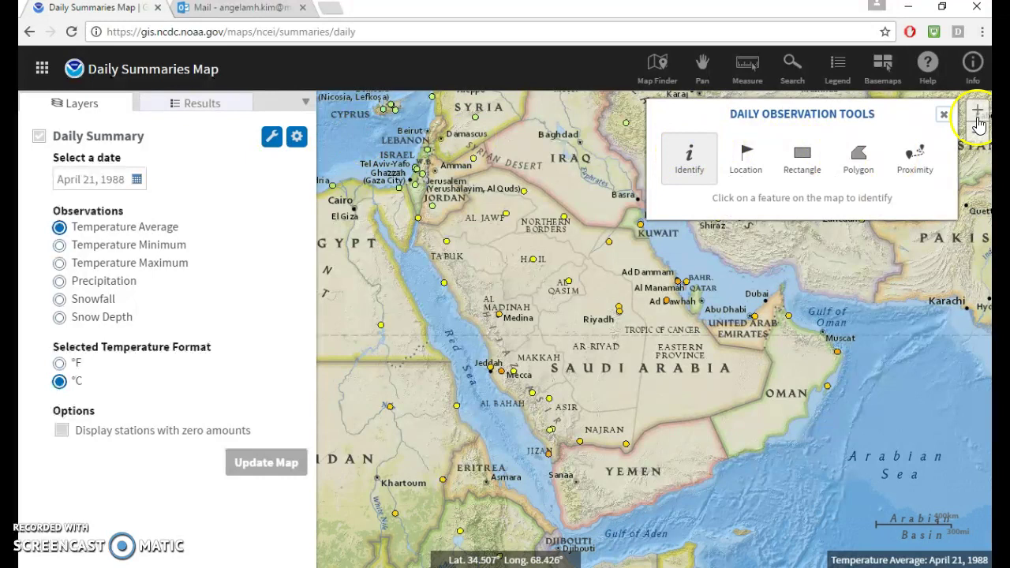
left_click(944, 114)
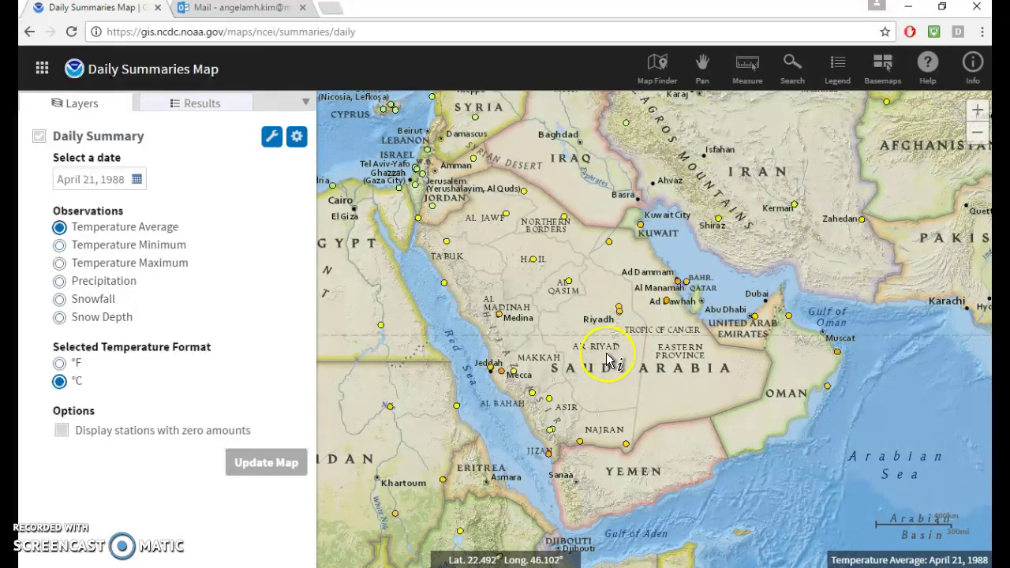
left_click(620, 312)
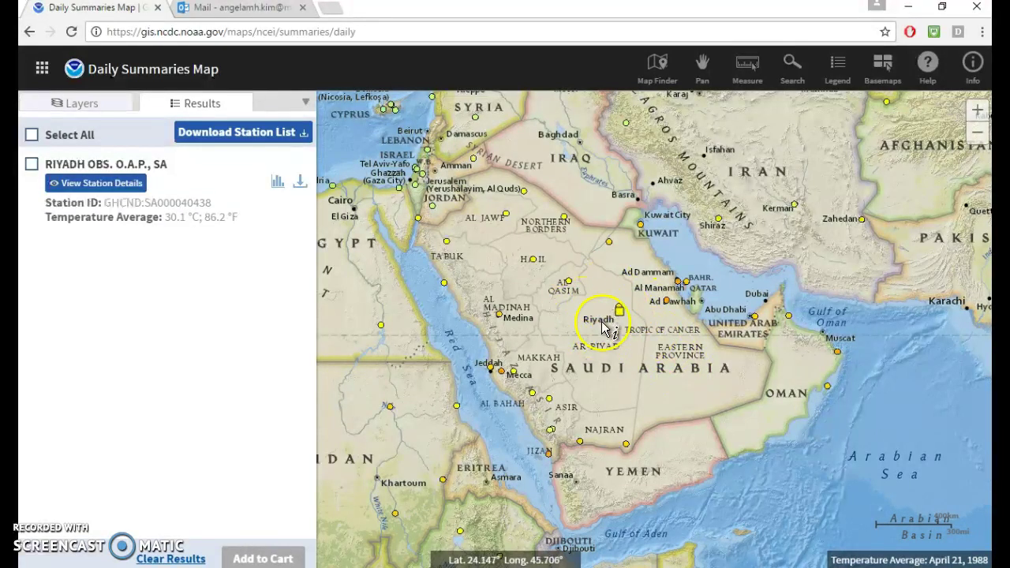
Step: Review the Riyadh station's details, including its period of record and data coverage, and add its data to the cart
left_click(104, 188)
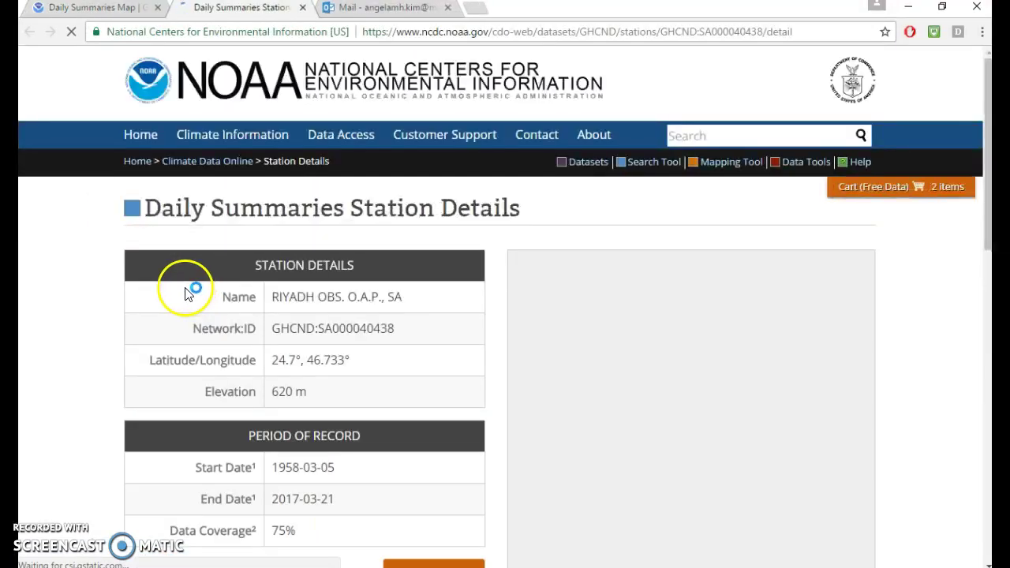
scroll(116, 298, "down", 2)
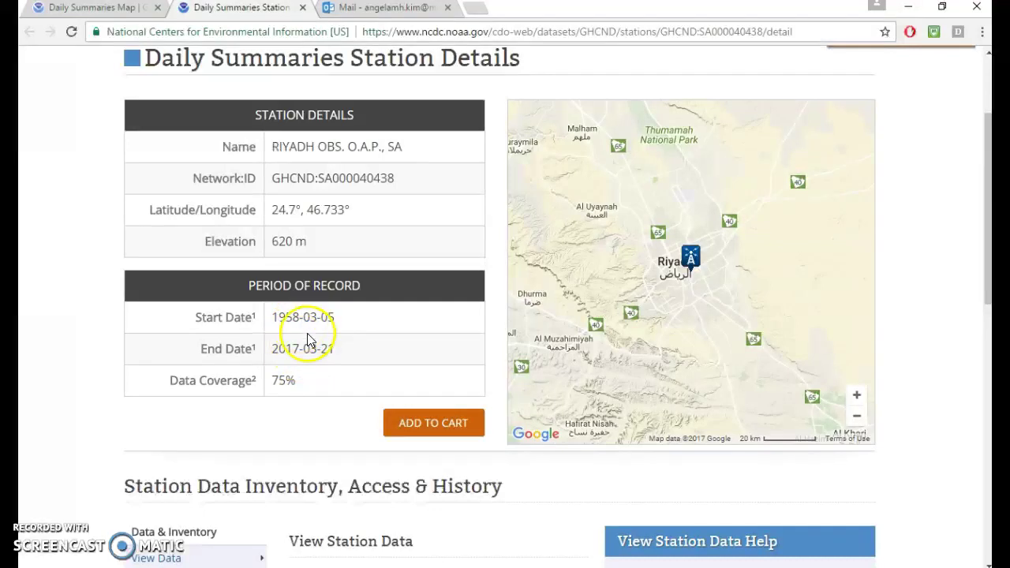
left_click_drag(266, 382, 294, 379)
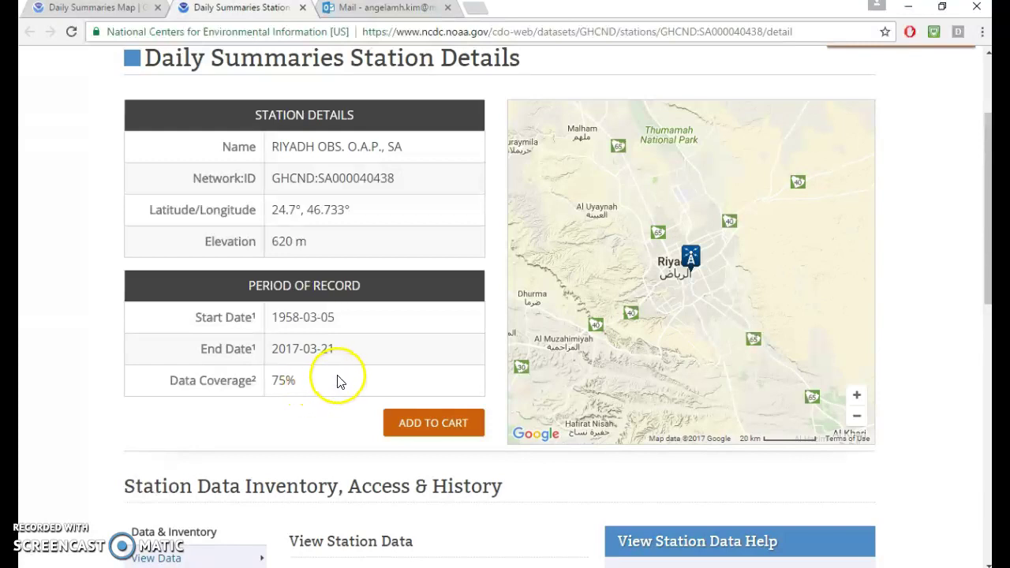
left_click(427, 436)
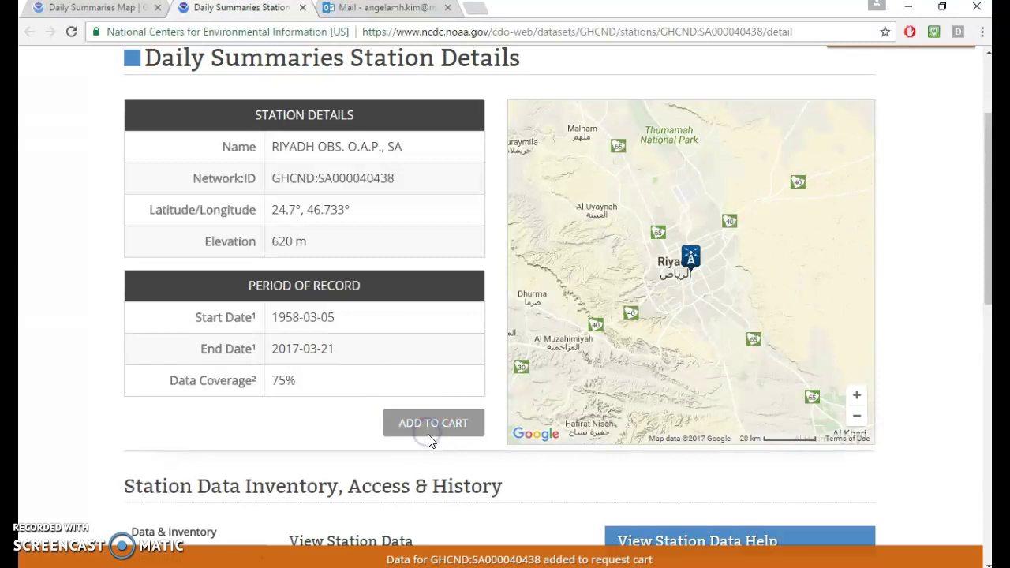
scroll(429, 441, "up", 2)
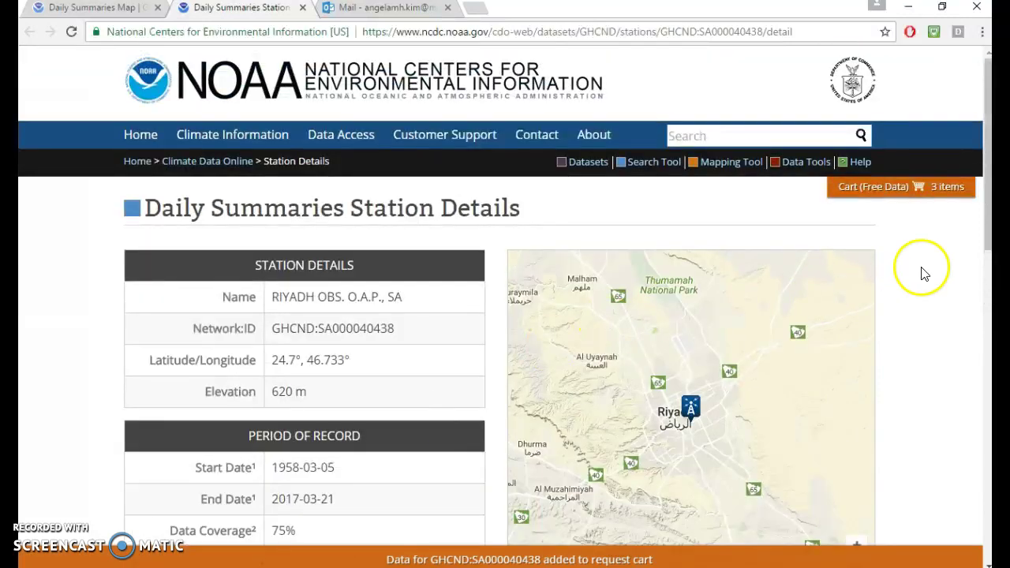
mouse_move(953, 203)
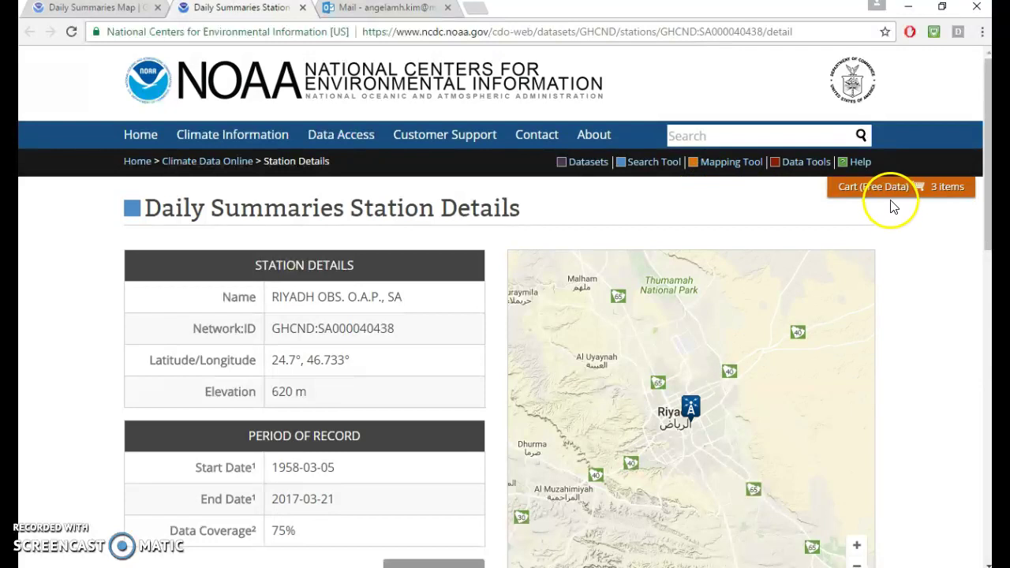
mouse_move(893, 198)
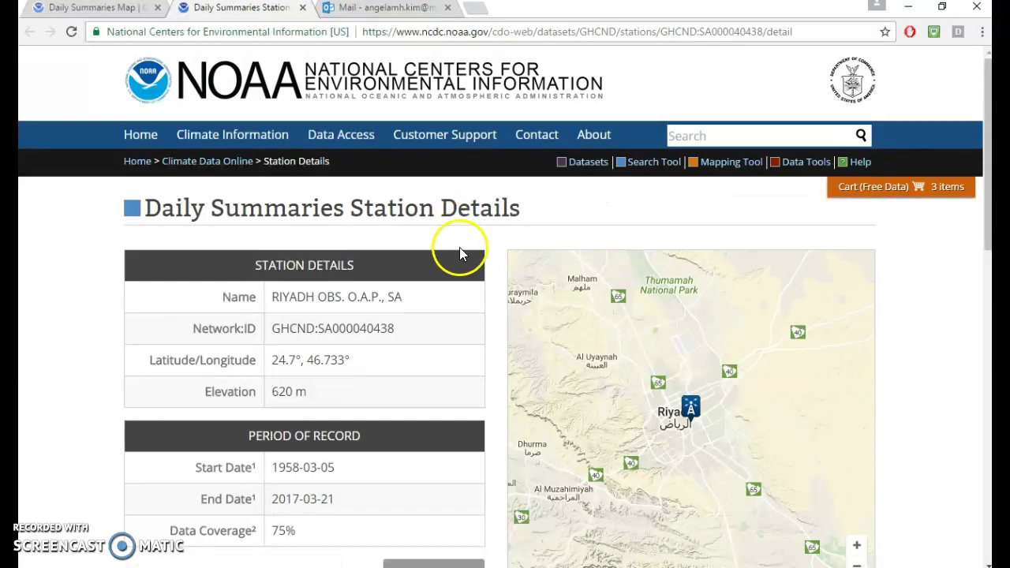
Step: Return to the map, identify the station at Jeddah on the Red Sea coast, and add its data to the cart from its details page
left_click(108, 16)
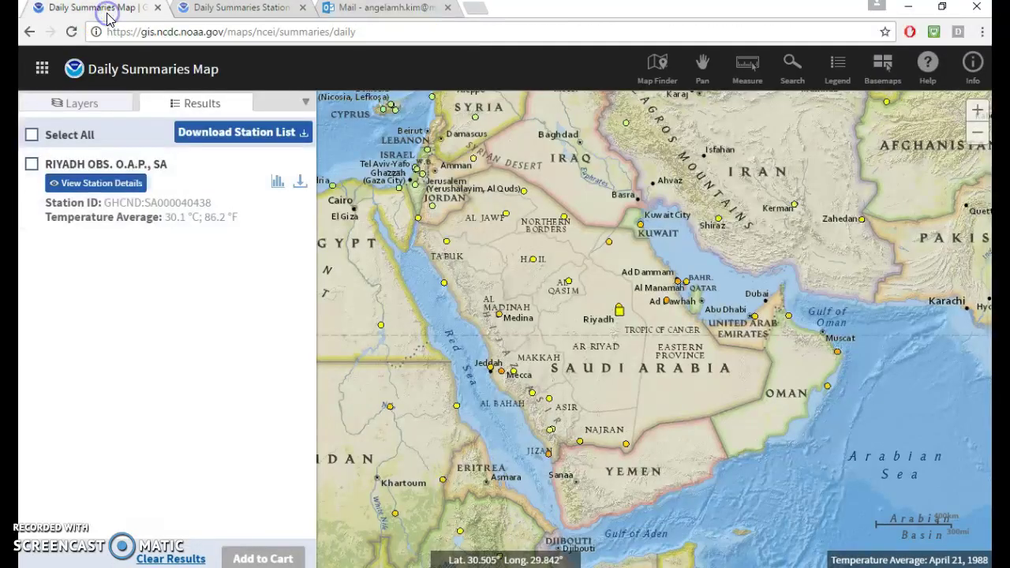
left_click(730, 433)
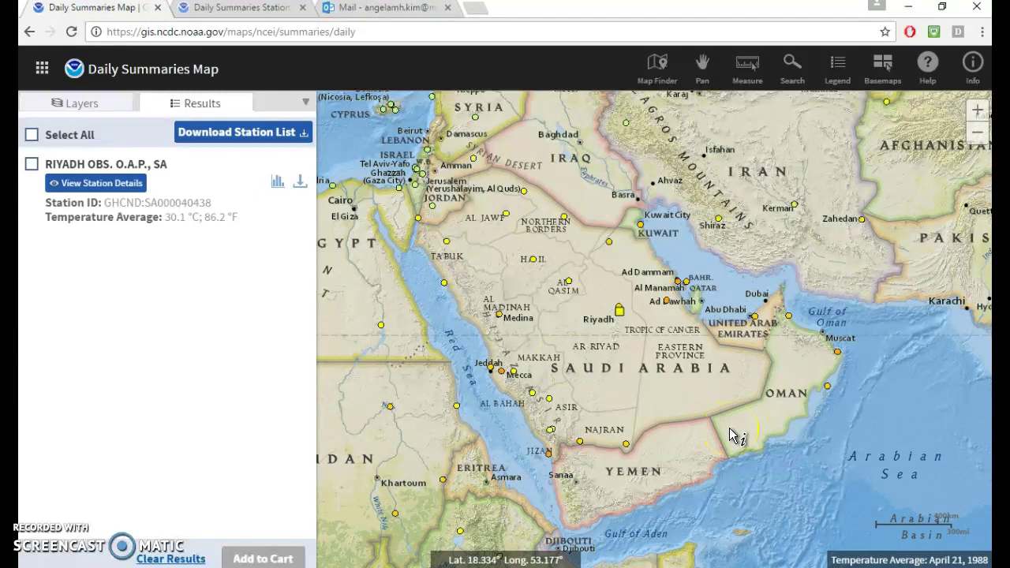
left_click(688, 415)
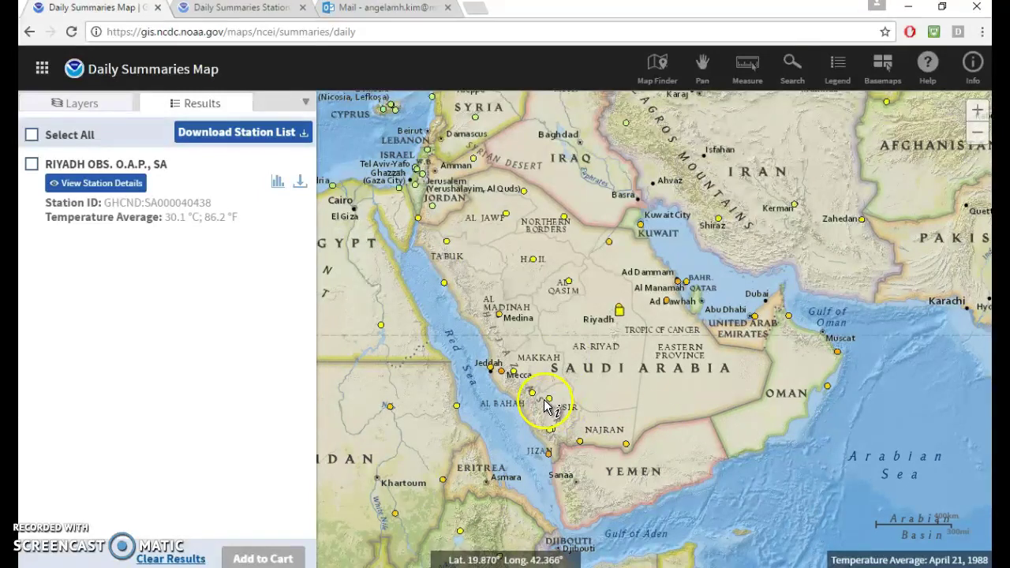
left_click(494, 369)
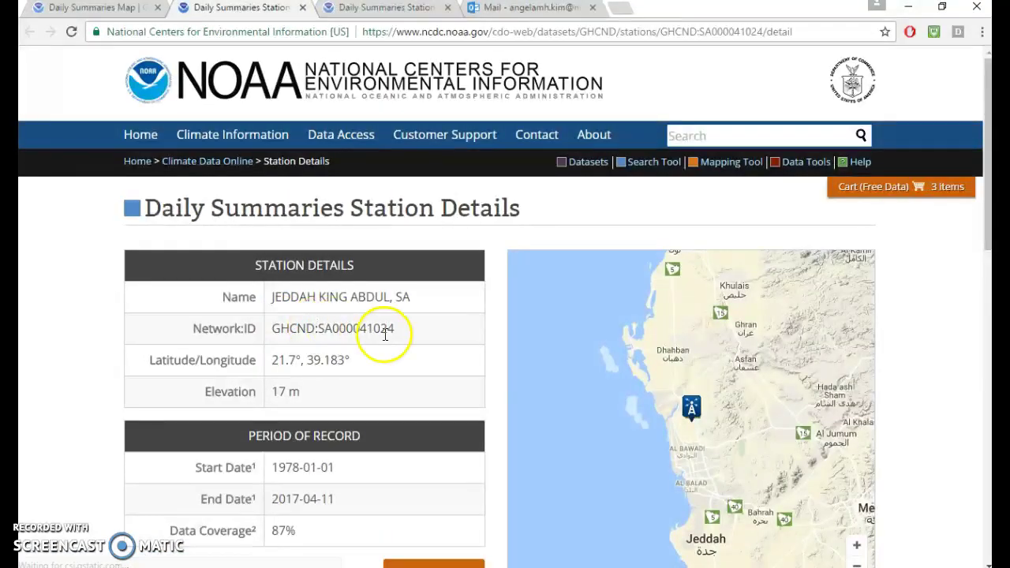
scroll(382, 336, "down", 2)
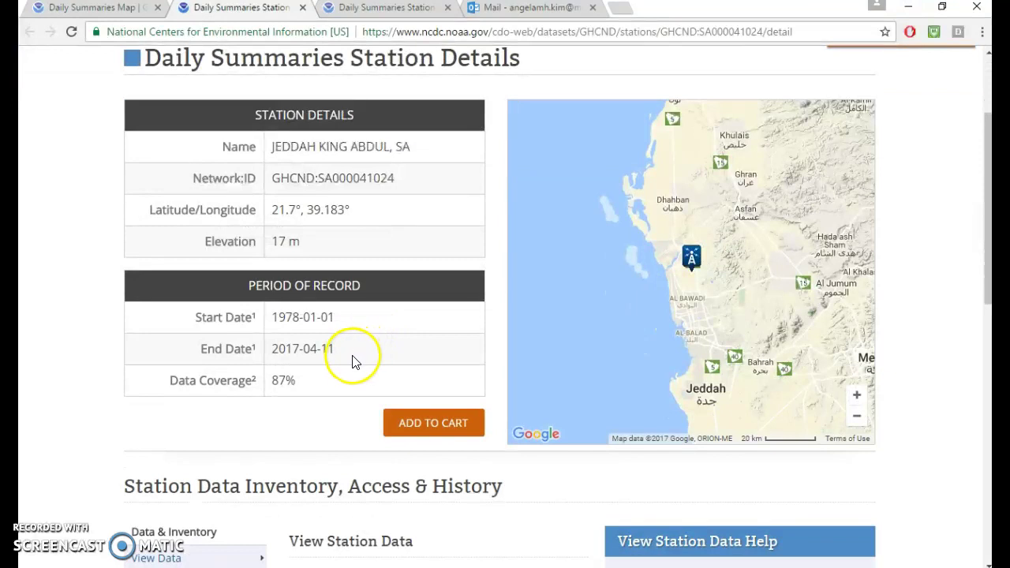
left_click(421, 431)
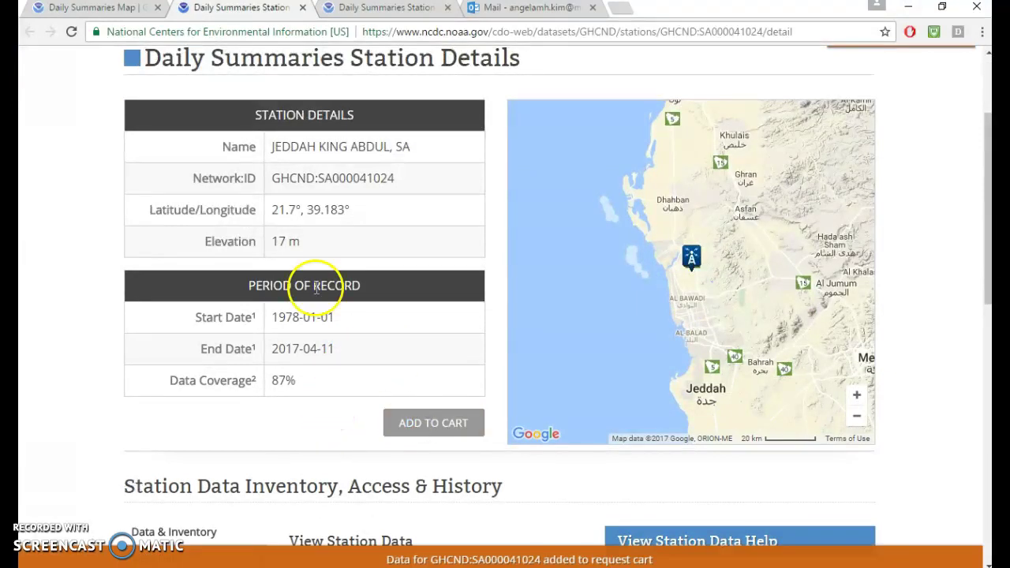
Step: Return to the map and examine the worldwide distribution of stations, comparing the Americas, Africa, Asia and Australia
left_click(121, 14)
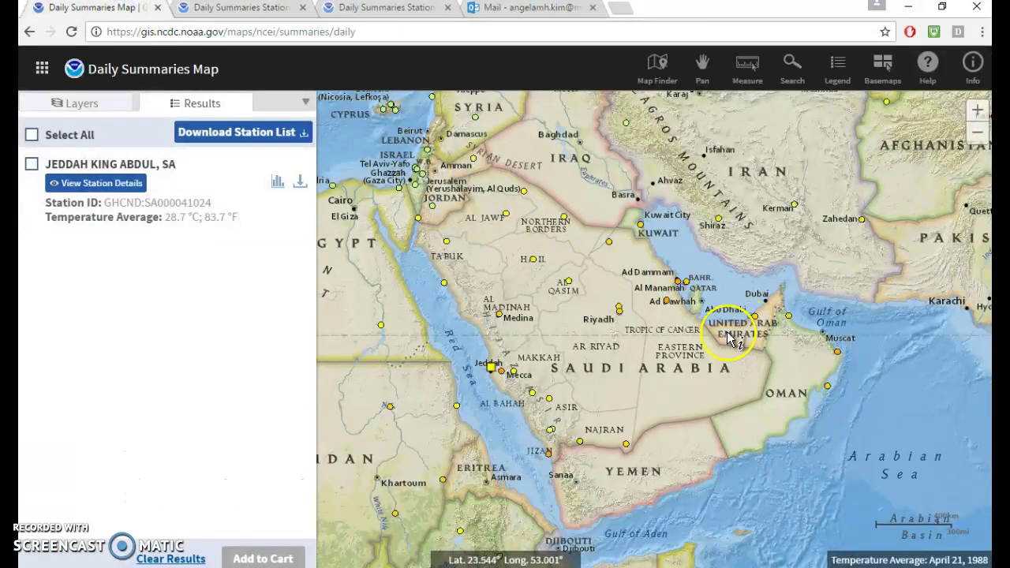
scroll(720, 334, "down", 1)
scroll(719, 334, "down", 1)
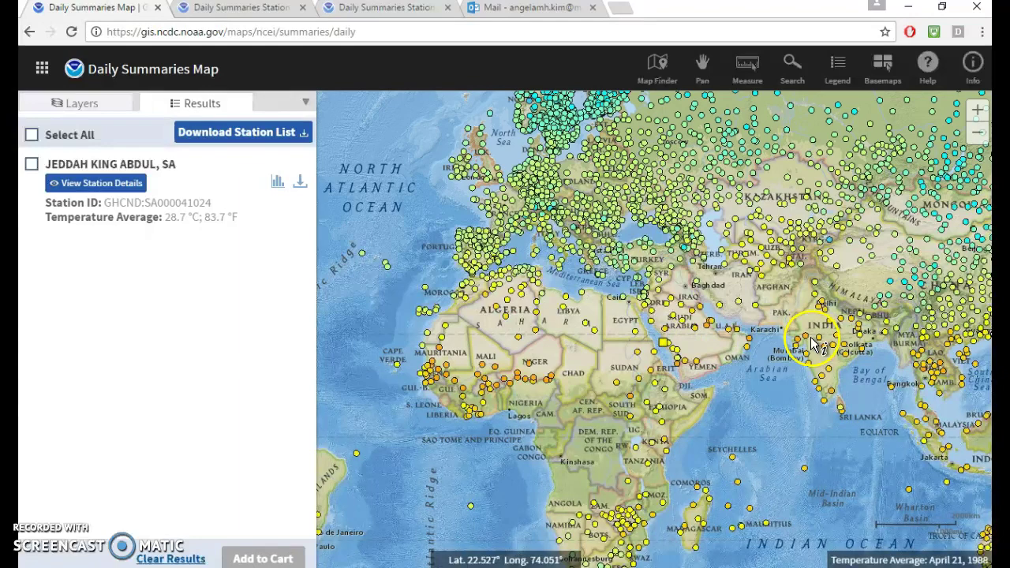
scroll(813, 343, "down", 1)
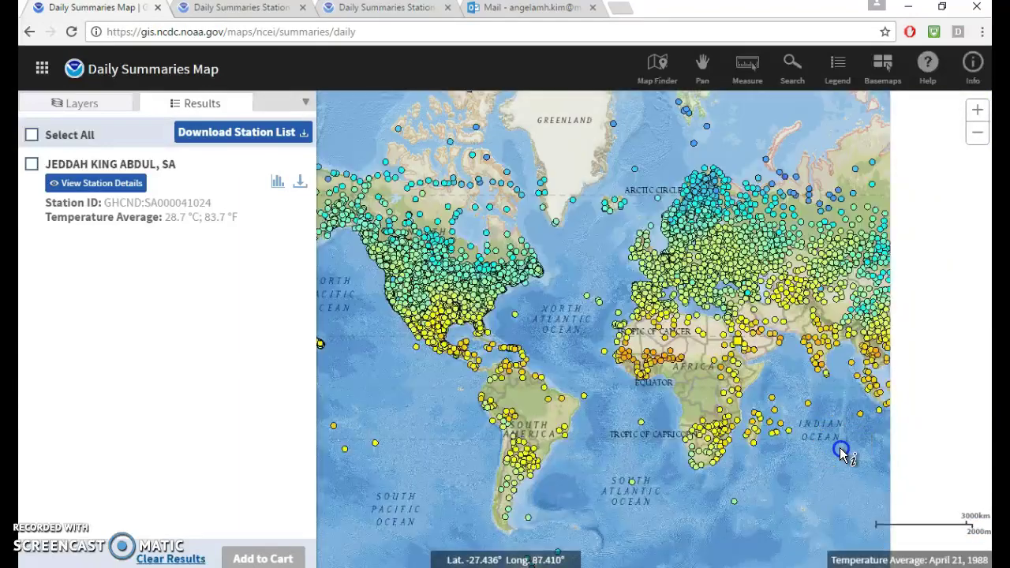
left_click_drag(839, 447, 796, 426)
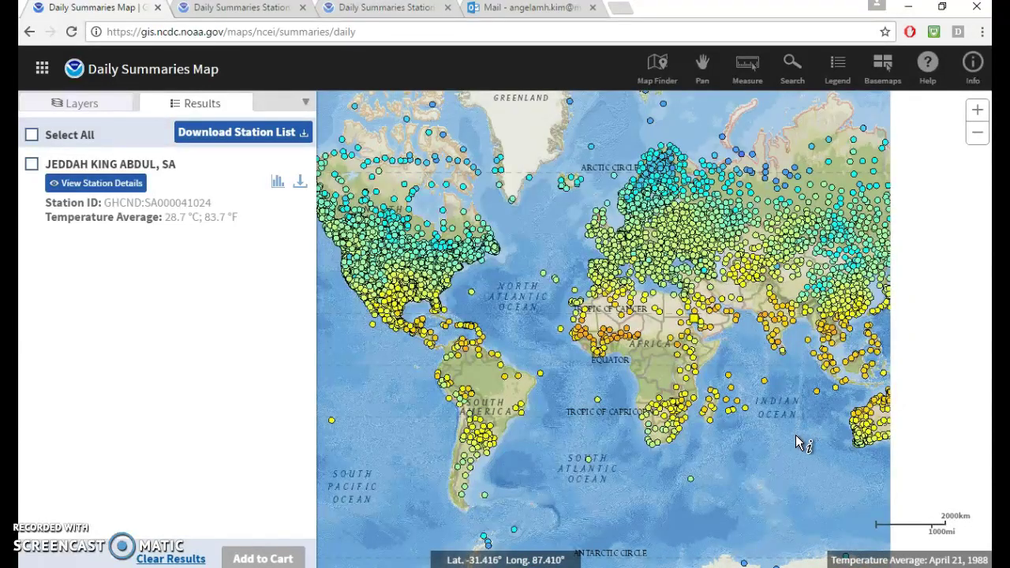
left_click(797, 443)
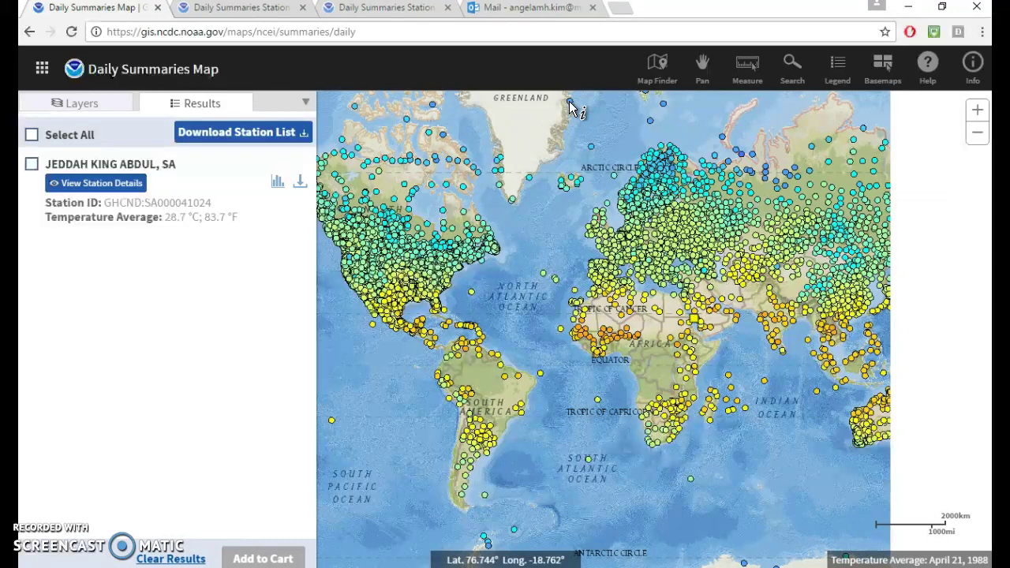
left_click_drag(794, 454, 659, 456)
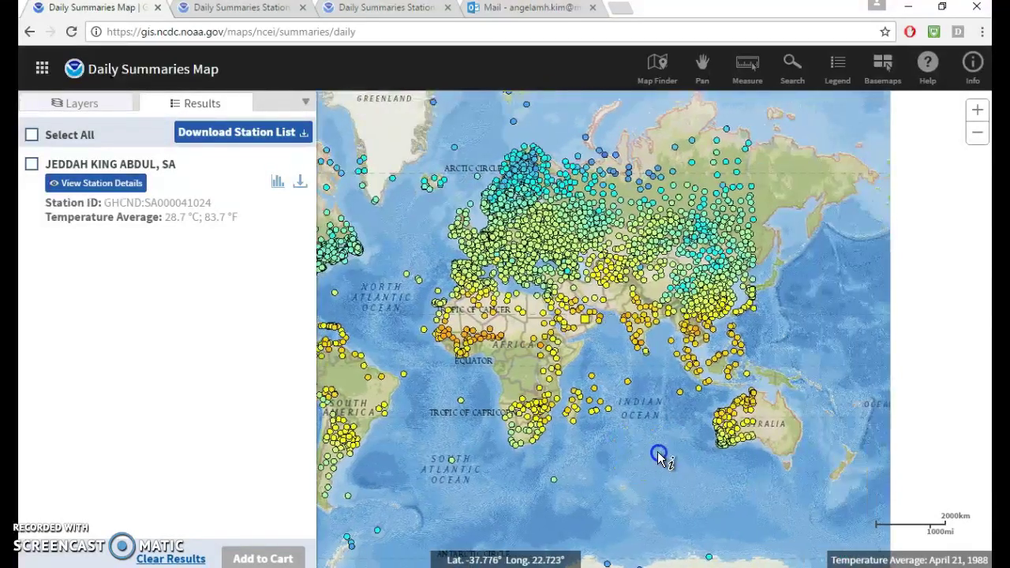
left_click(530, 360)
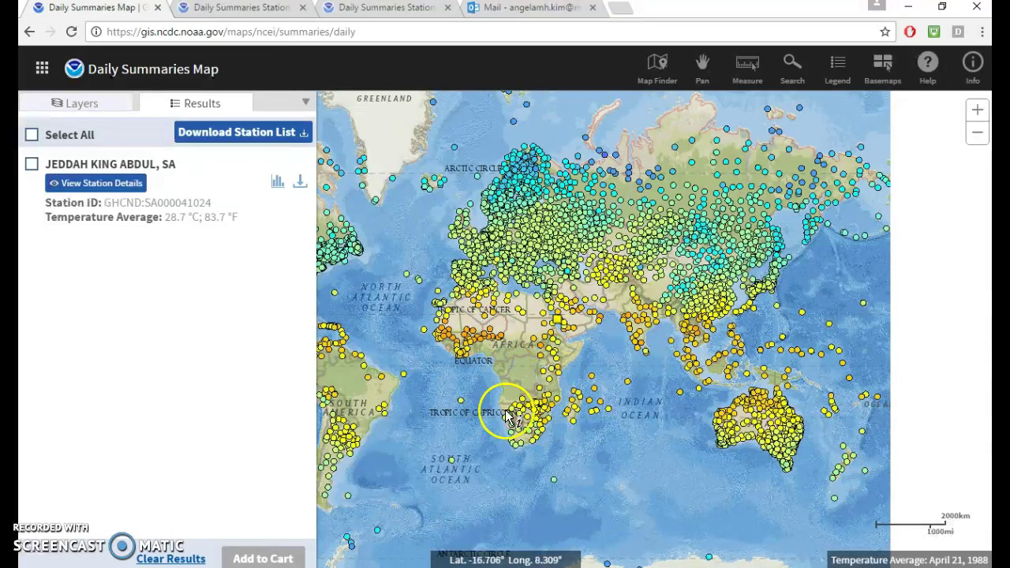
left_click_drag(592, 391, 724, 363)
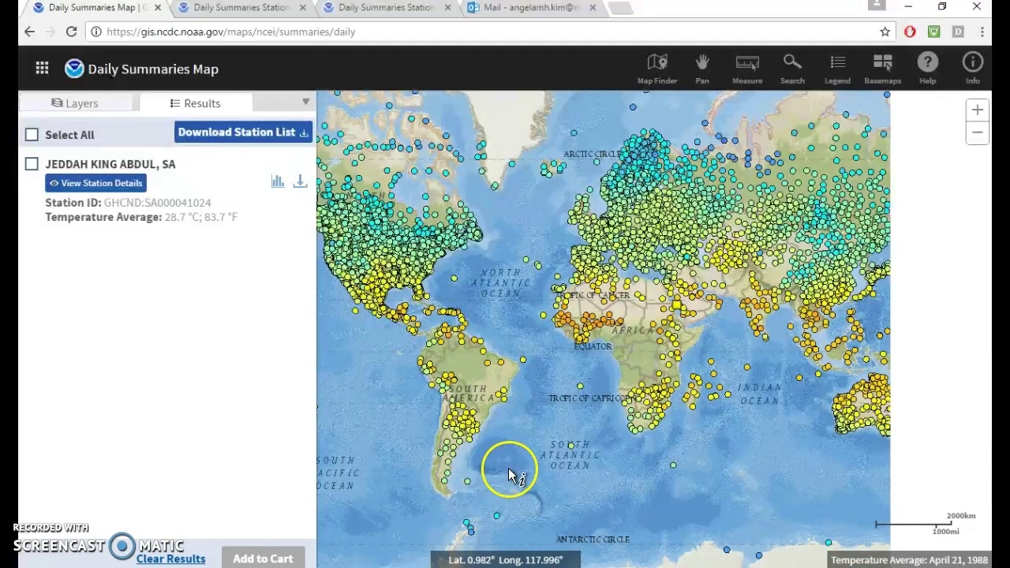
Step: Return from the map to the Jeddah station's details page and open the cart of selected stations
left_click(229, 10)
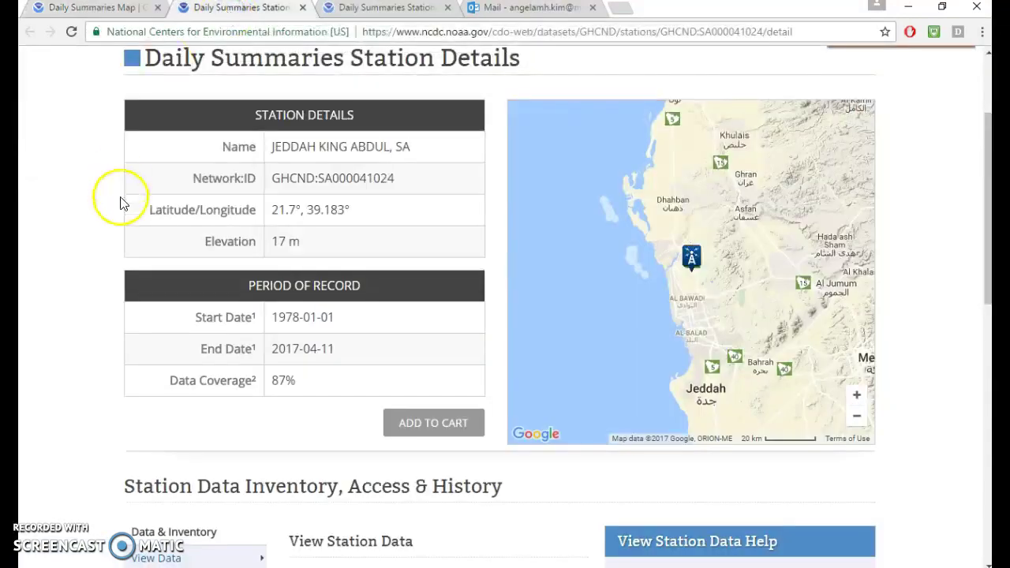
scroll(123, 213, "up", 1)
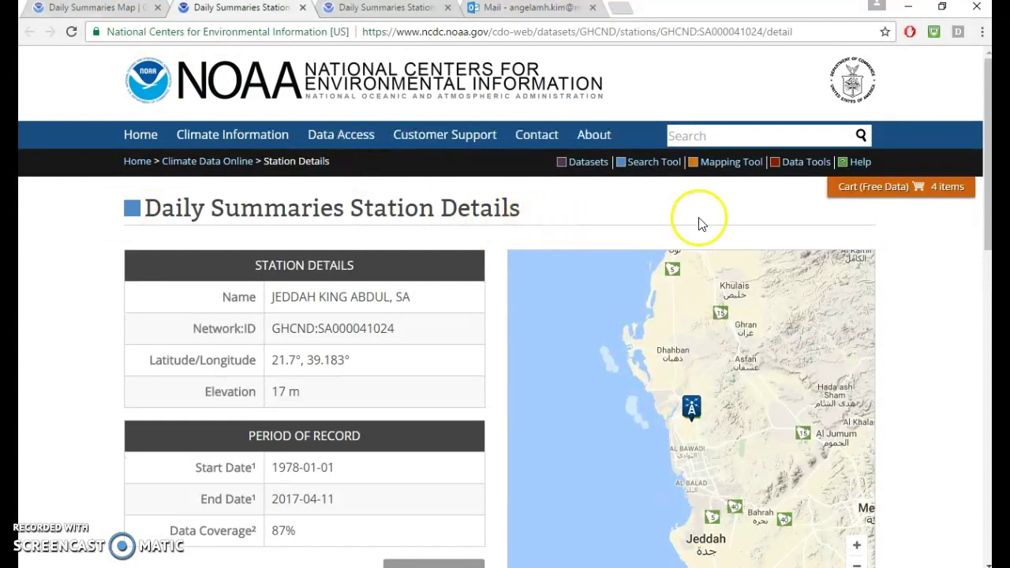
left_click(116, 12)
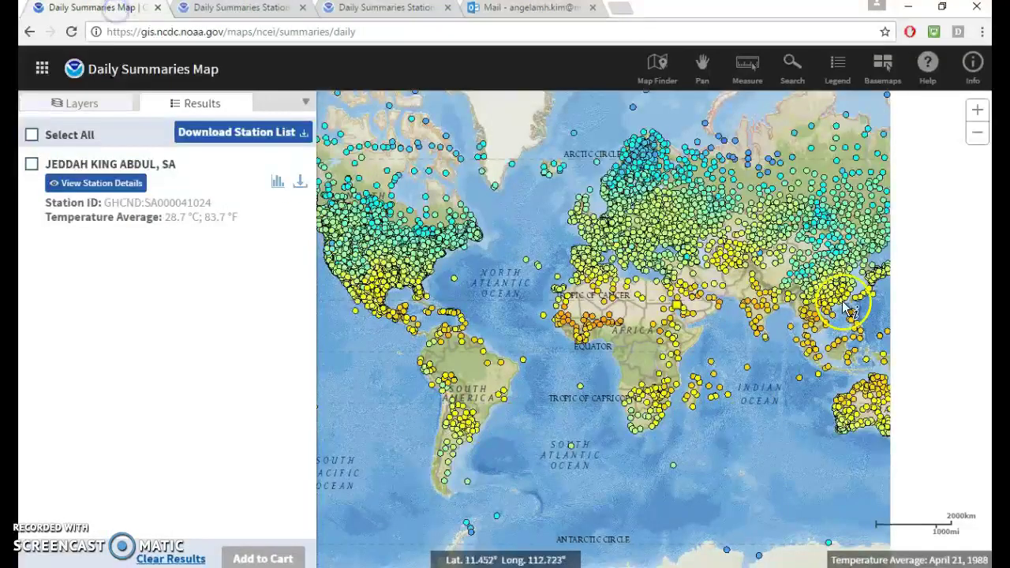
left_click(231, 10)
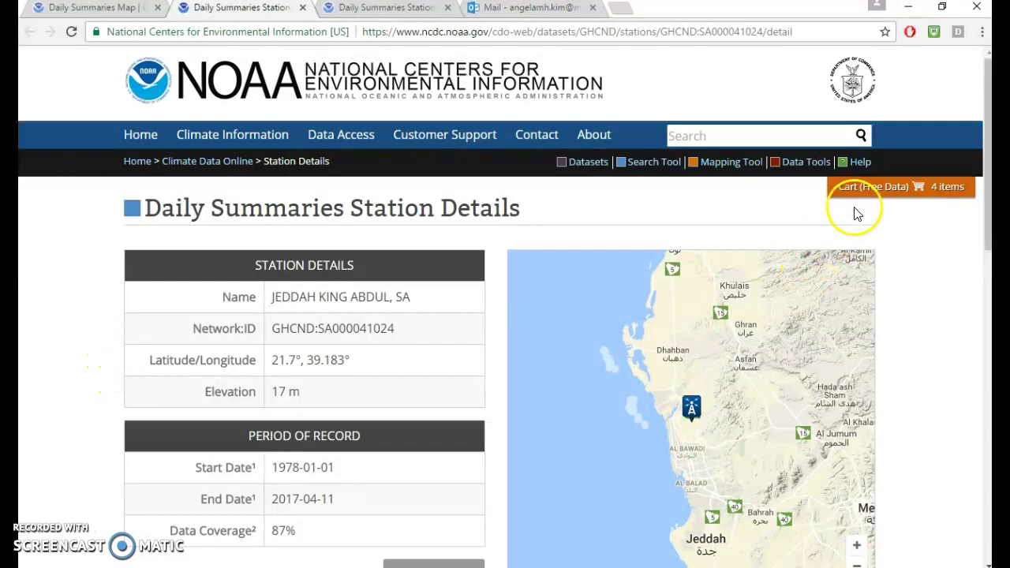
mouse_move(862, 189)
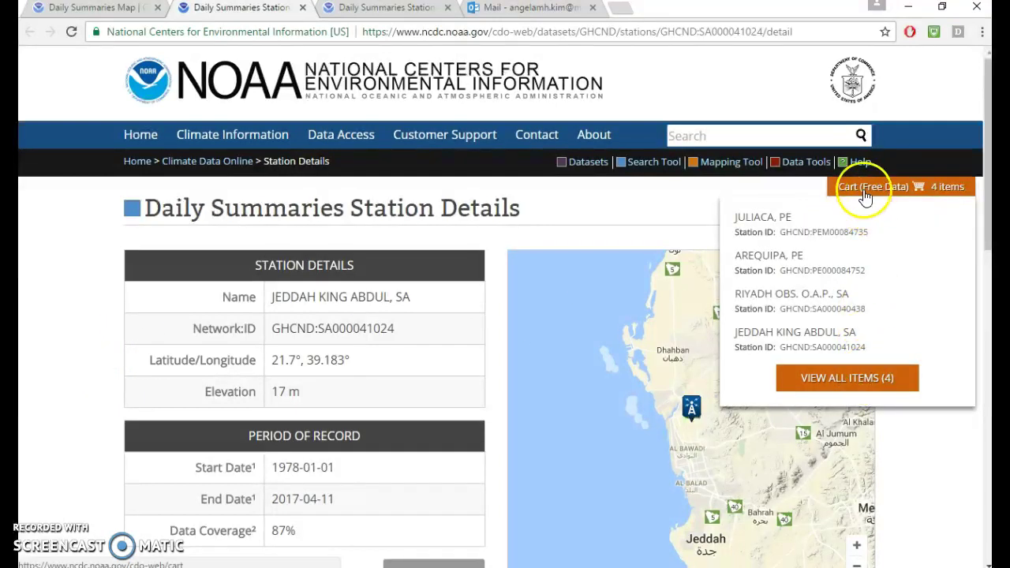
left_click(864, 189)
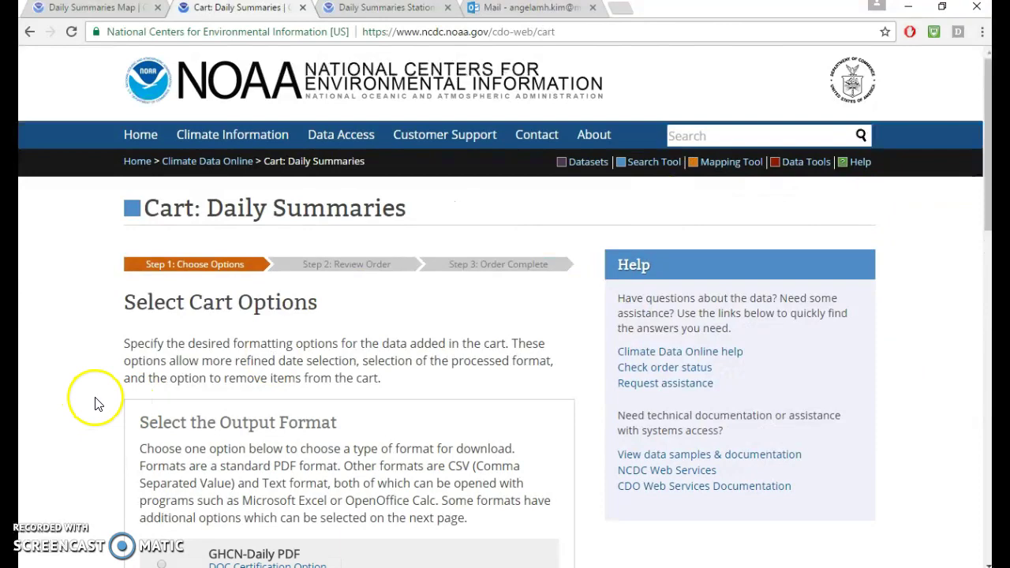
Step: Keep Custom GHCN-Daily CSV as the output format and apply the date range 1946-08-01 to 2017-04-11
scroll(99, 398, "down", 4)
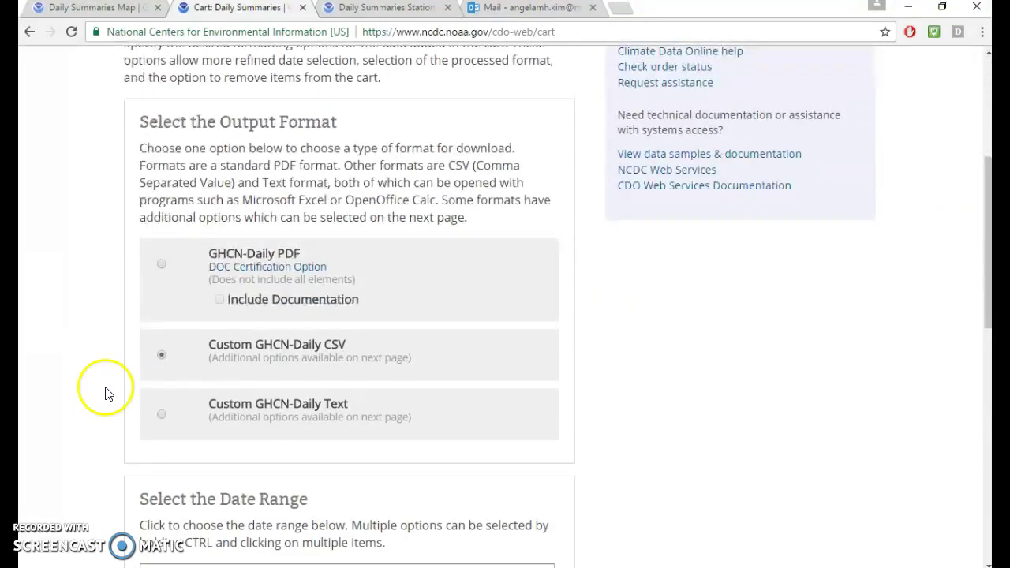
scroll(101, 391, "up", 4)
scroll(146, 368, "down", 5)
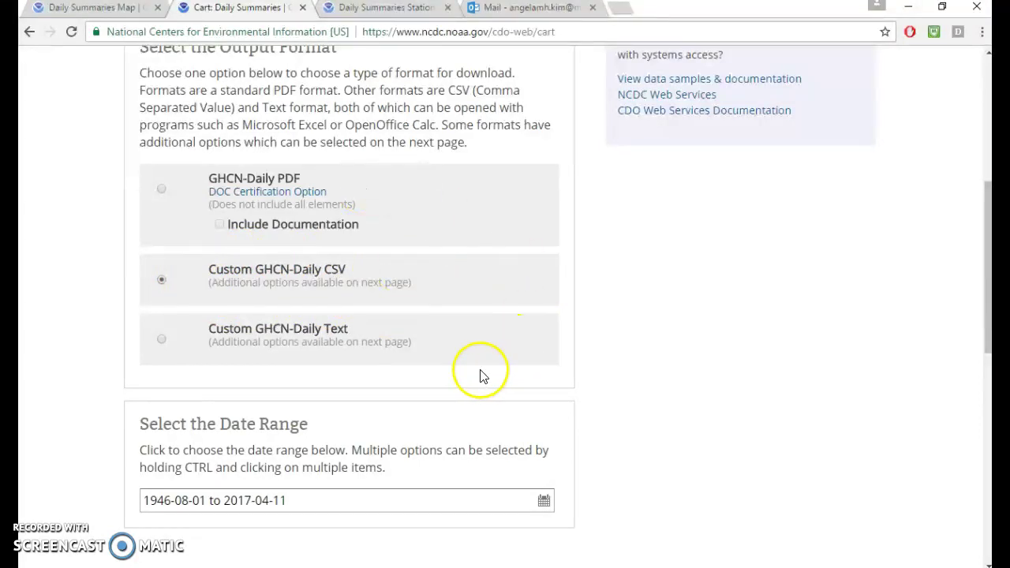
scroll(600, 293, "down", 1)
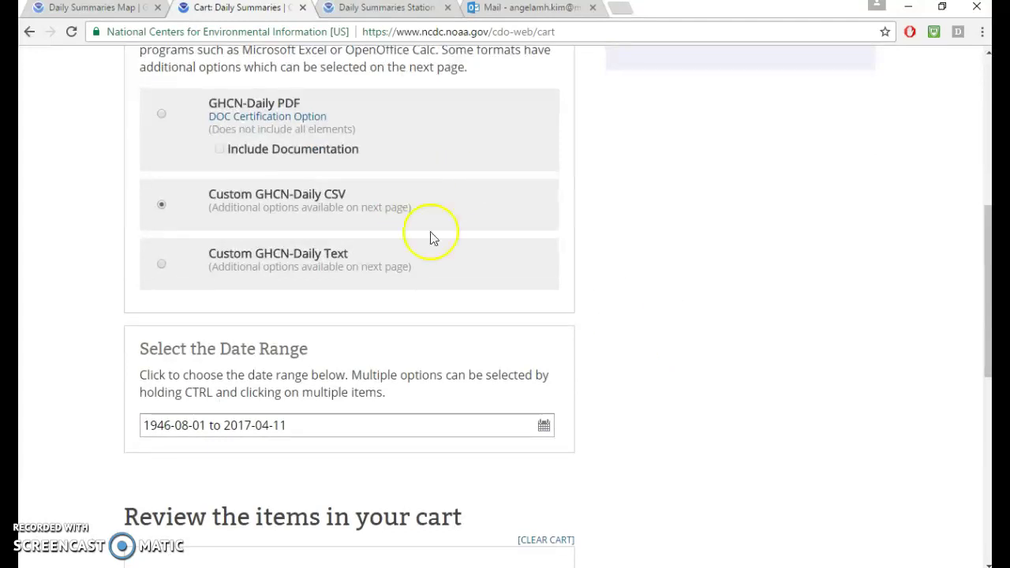
scroll(692, 341, "down", 1)
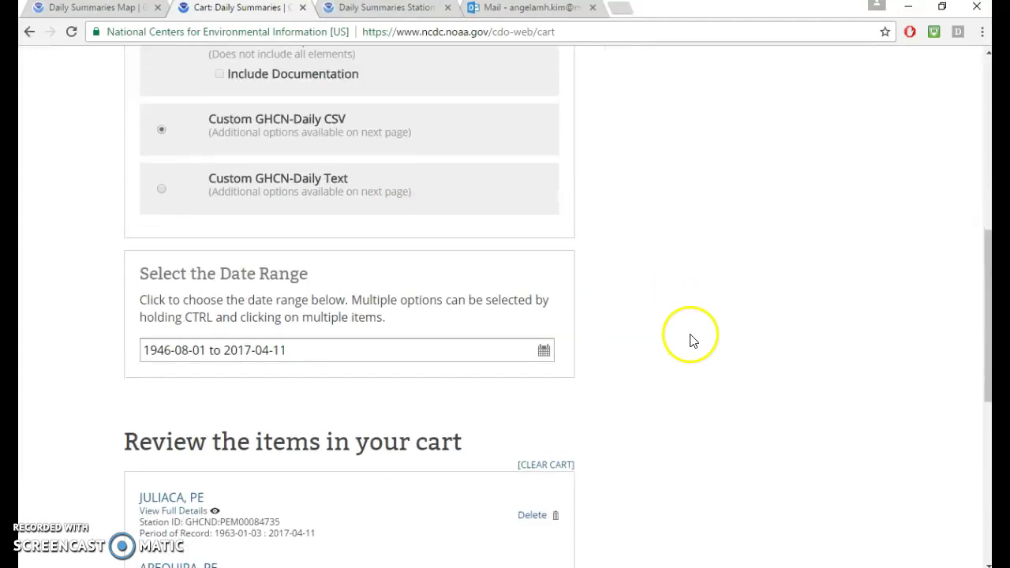
left_click(544, 353)
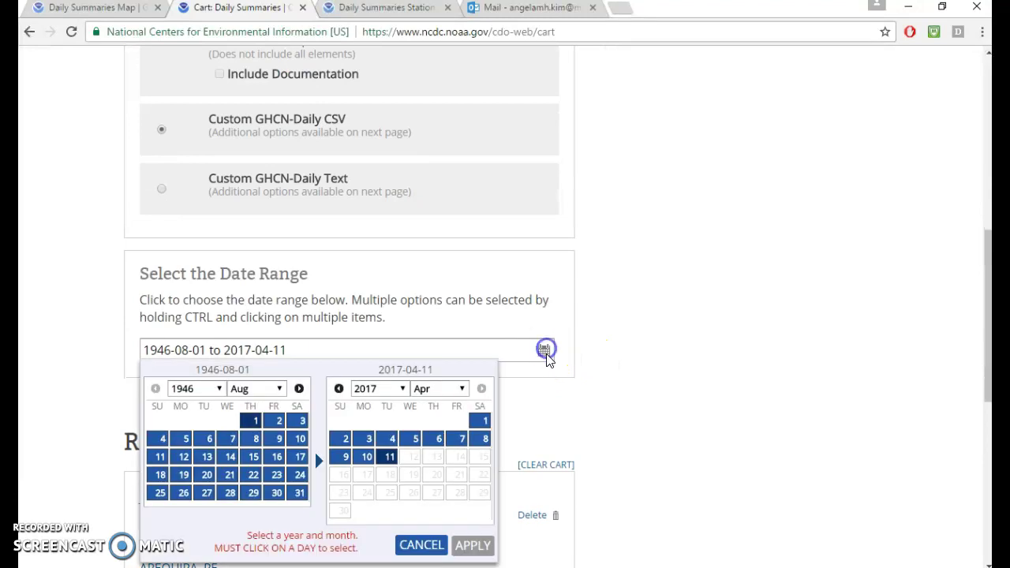
left_click(218, 389)
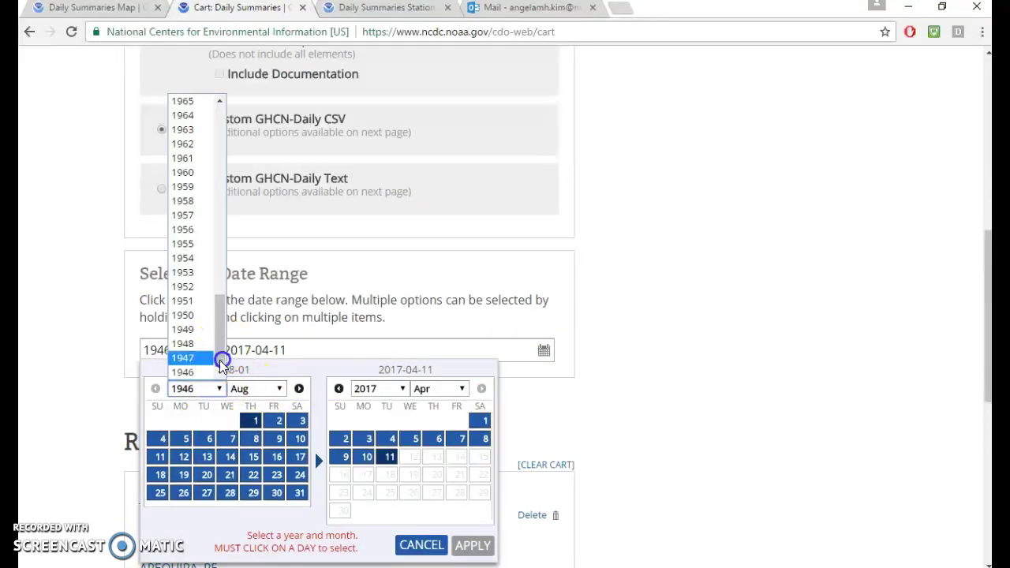
left_click(190, 372)
left_click(254, 421)
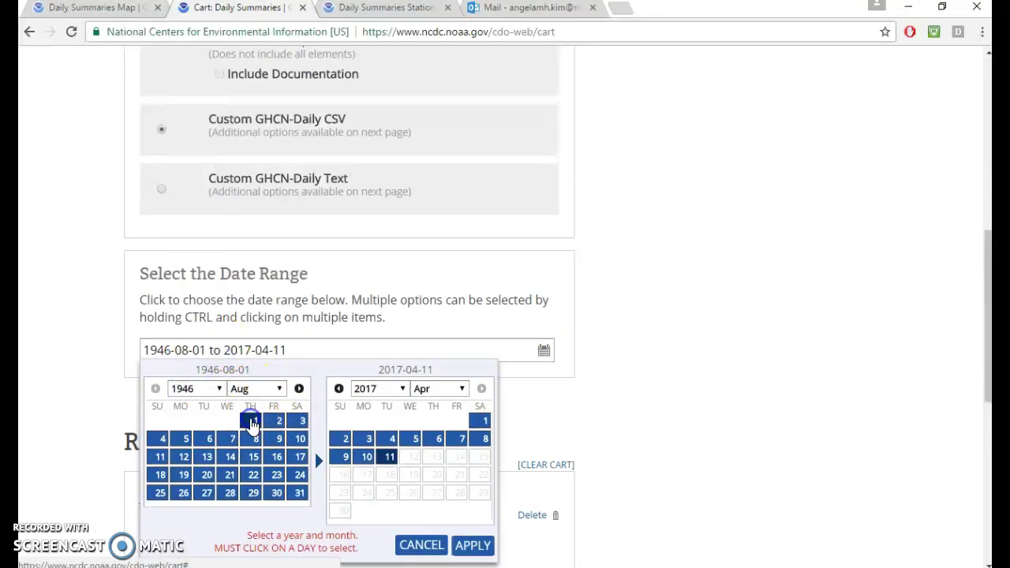
left_click(403, 389)
left_click(367, 103)
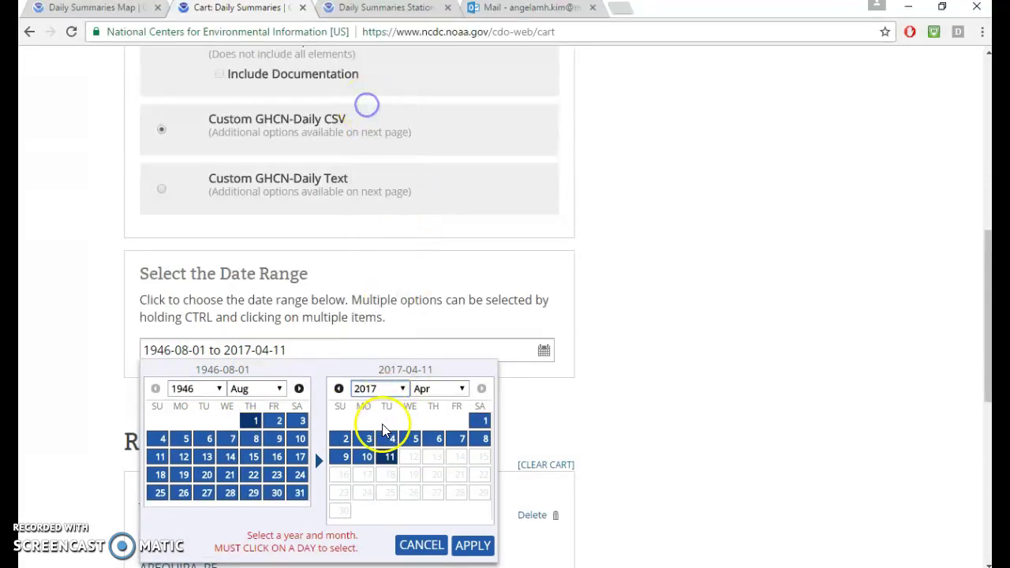
left_click(388, 459)
left_click(474, 545)
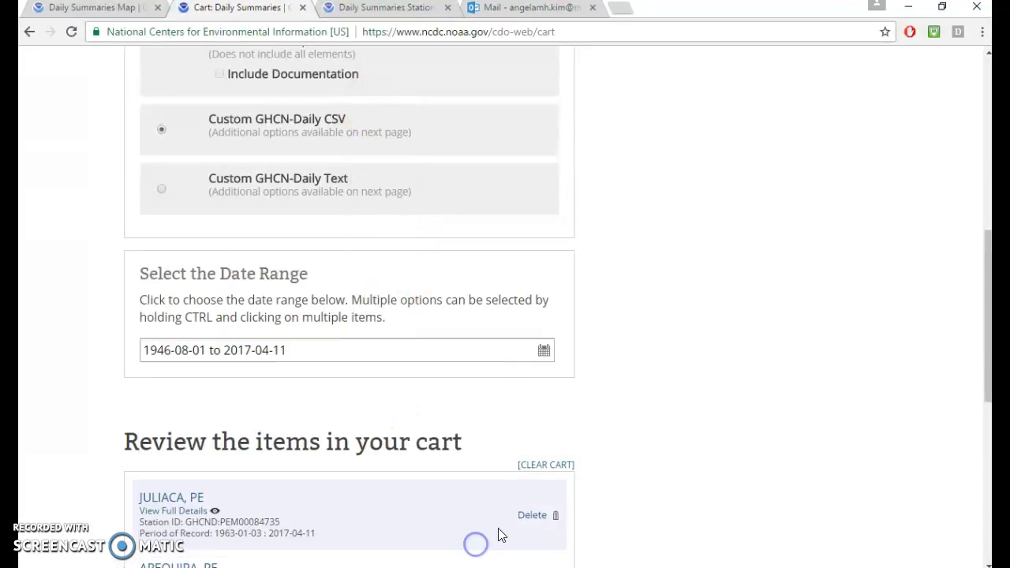
Step: Review the Juliaca, Arequipa, Riyadh and Jeddah stations in the cart and continue to the custom output options
scroll(634, 435, "down", 4)
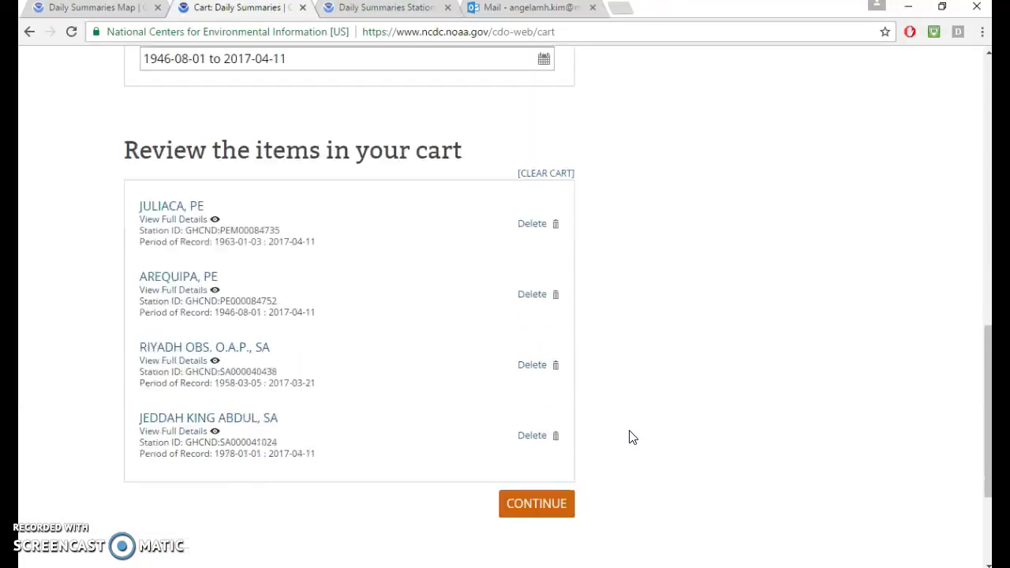
scroll(634, 435, "down", 2)
left_click(575, 359)
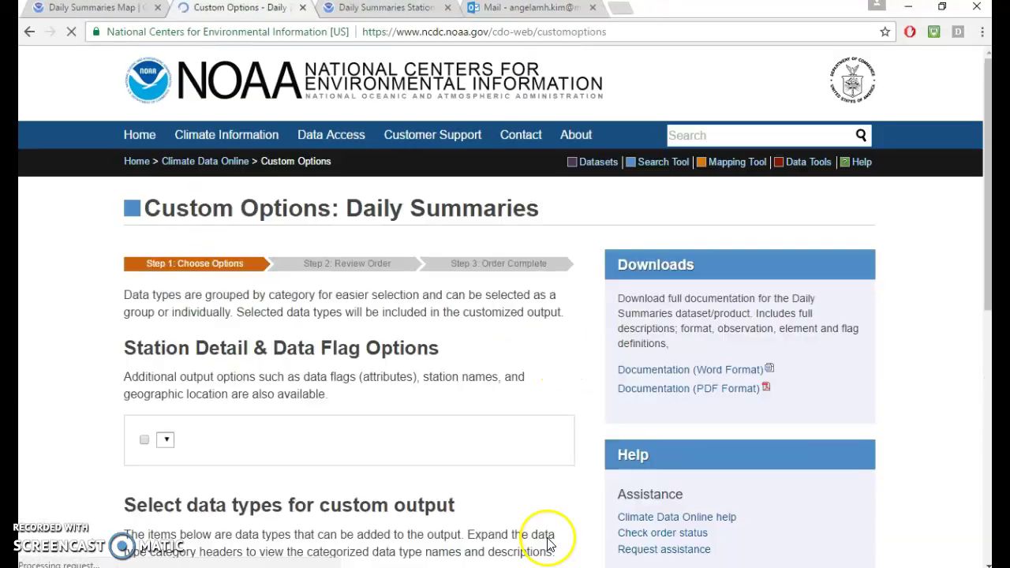
Step: Set the output units to Metric, keeping only the station name as additional station detail
scroll(79, 413, "down", 2)
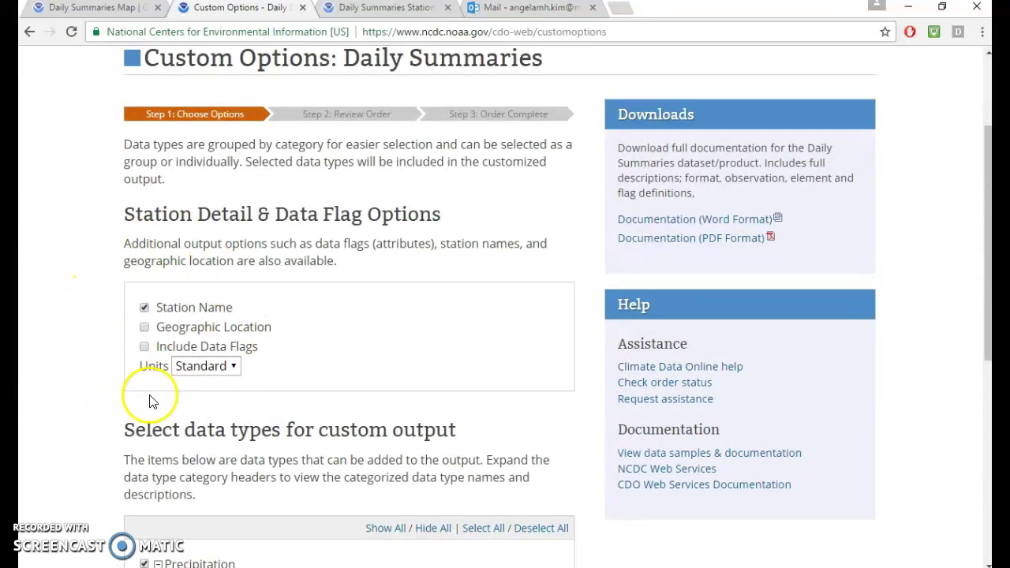
scroll(101, 343, "down", 1)
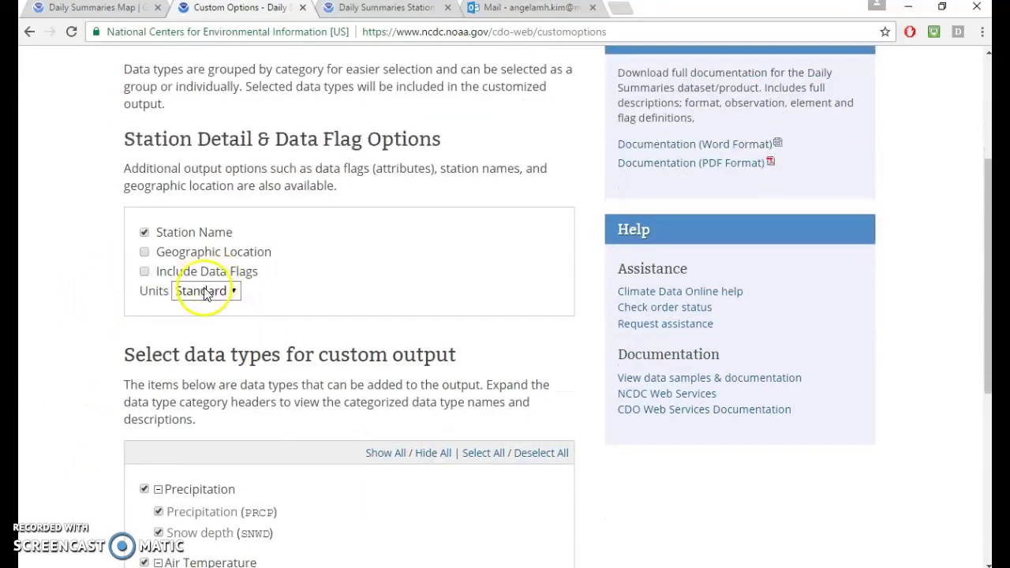
left_click(230, 292)
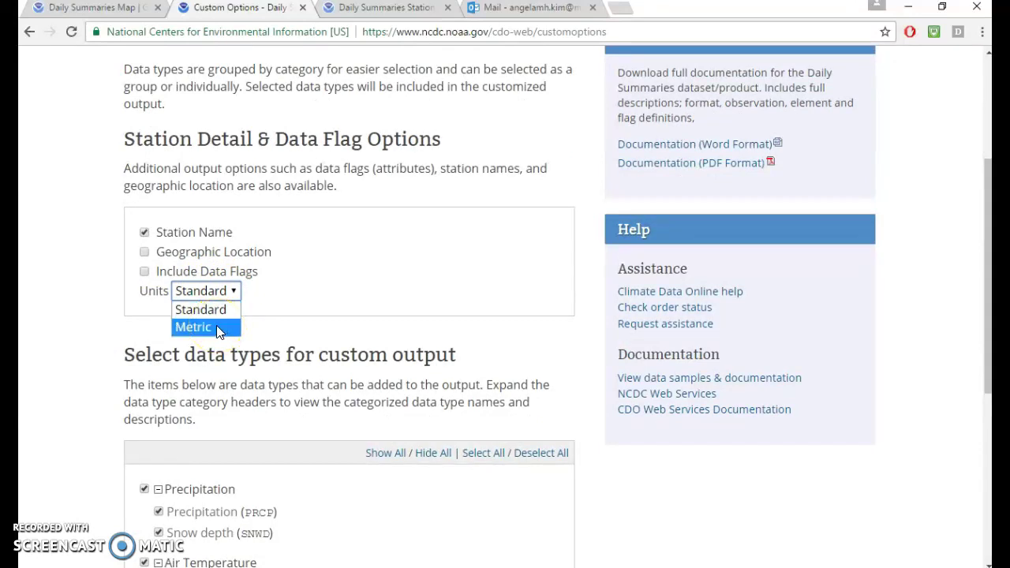
left_click(216, 325)
Step: Keep all precipitation and air temperature data types selected for the custom output and continue to the order review
scroll(87, 336, "down", 1)
scroll(67, 345, "down", 2)
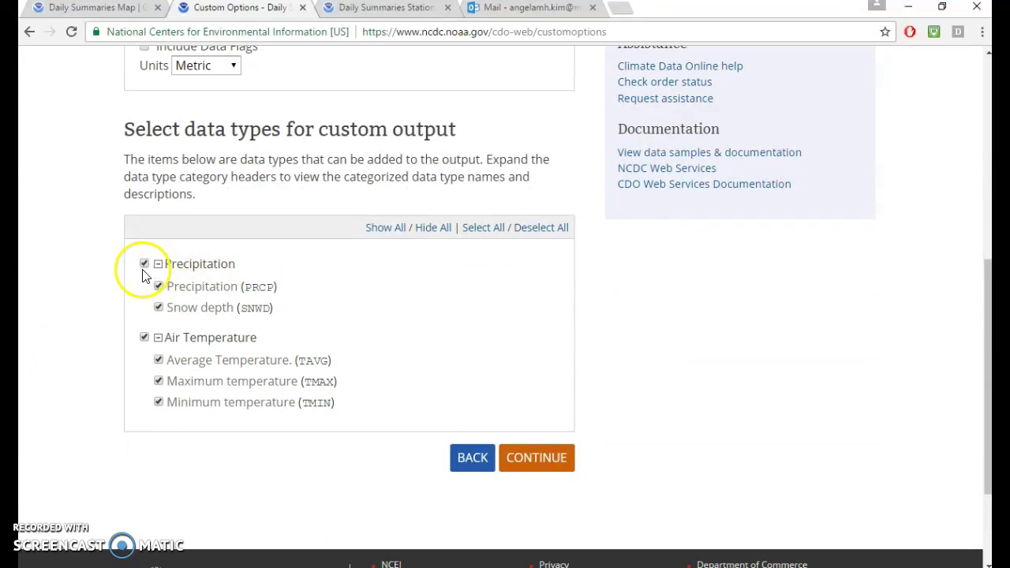
scroll(117, 402, "up", 3)
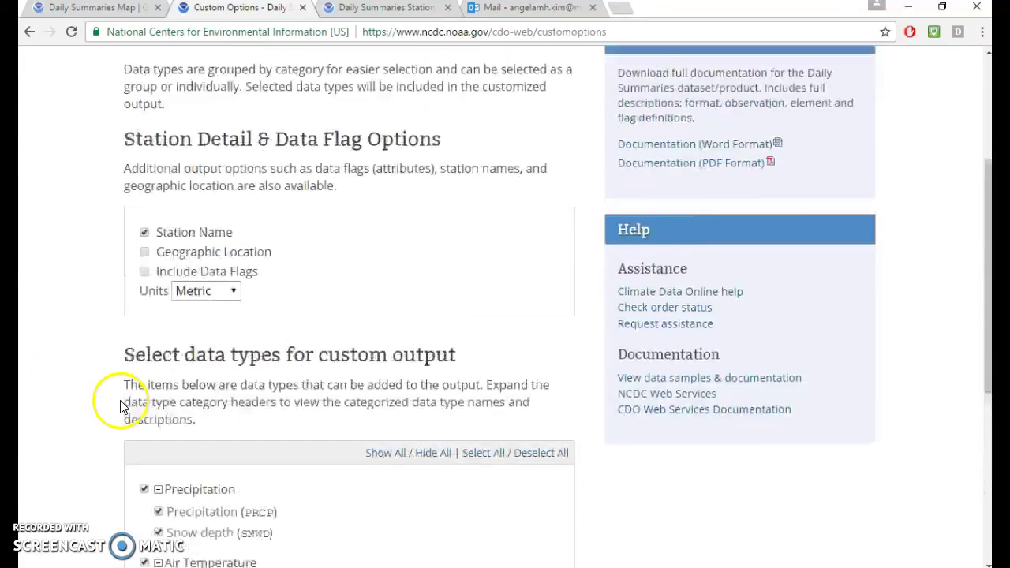
scroll(131, 388, "down", 4)
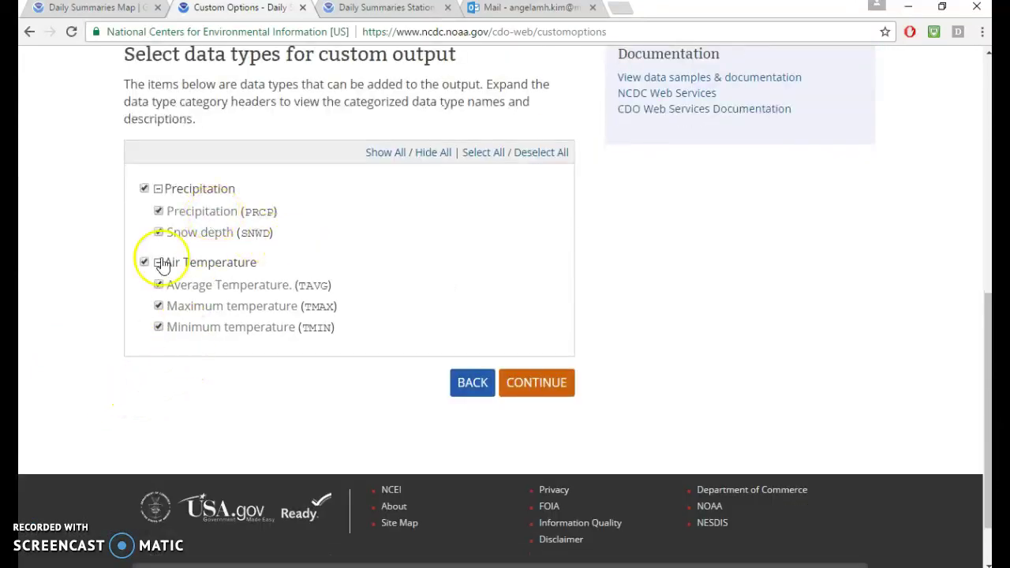
scroll(130, 378, "up", 1)
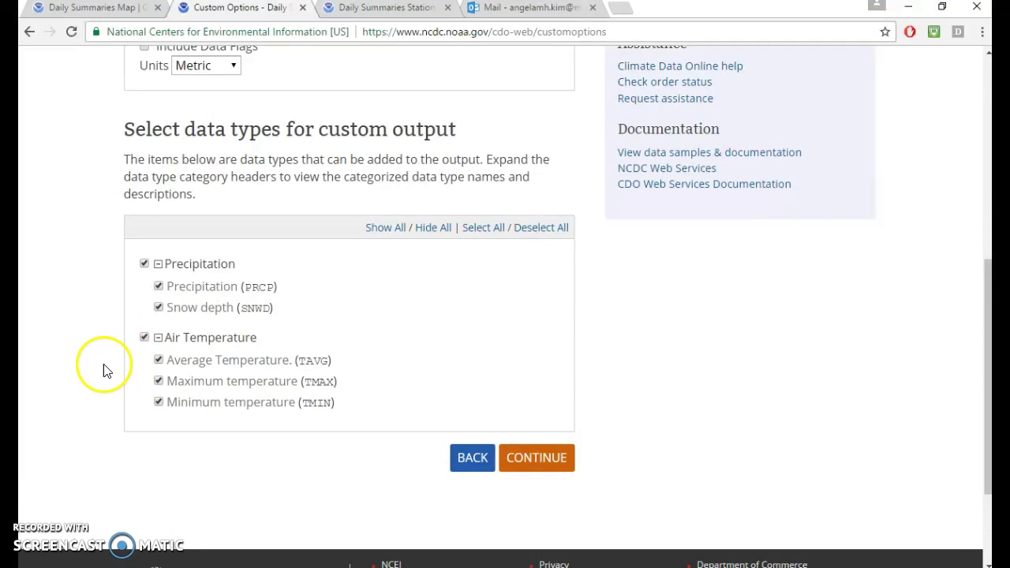
scroll(103, 373, "up", 2)
scroll(103, 373, "down", 3)
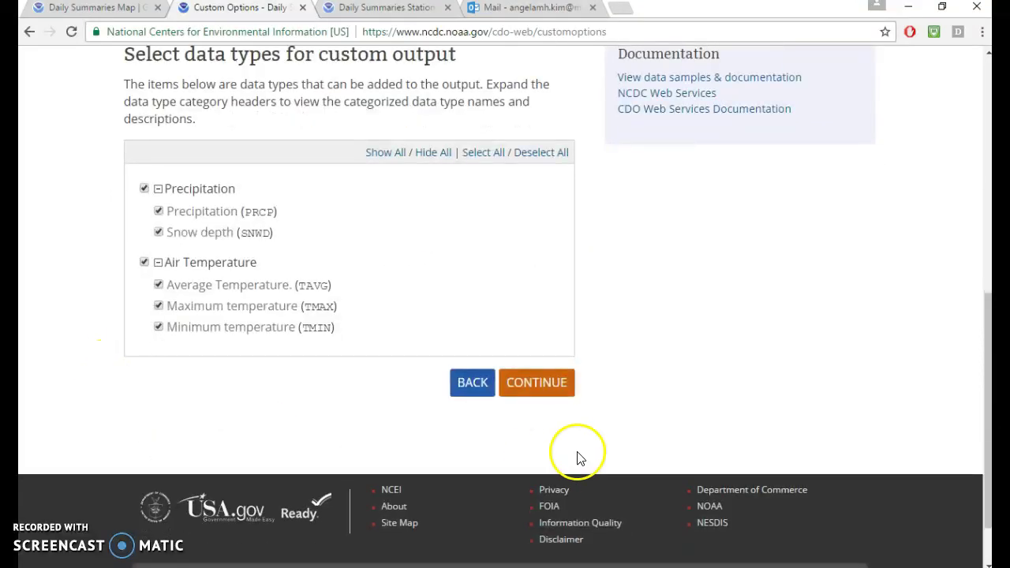
left_click(551, 385)
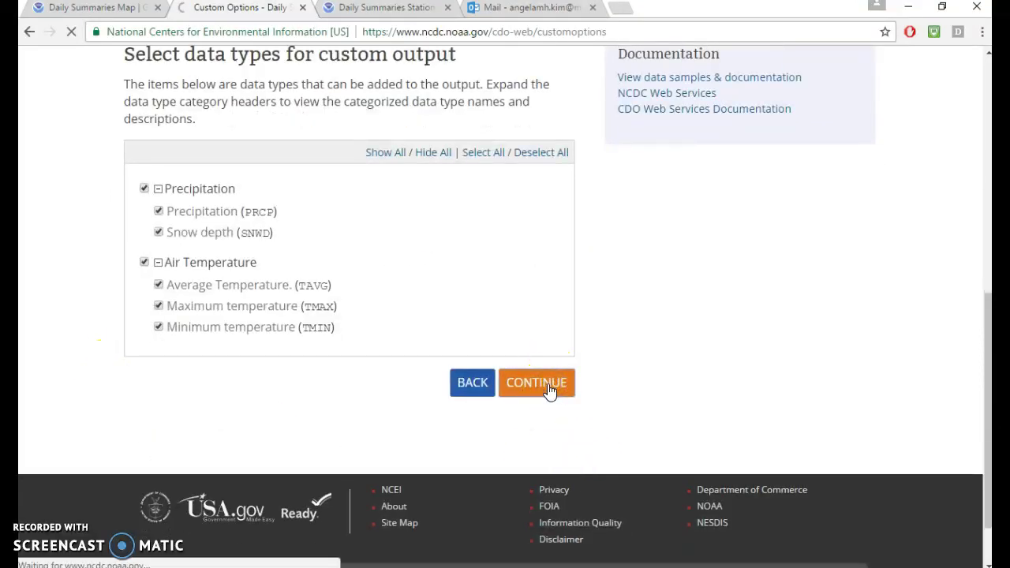
Step: Review the requested dates, format, data types, units and stations, and check the e-mail address fields before submission
scroll(118, 380, "down", 2)
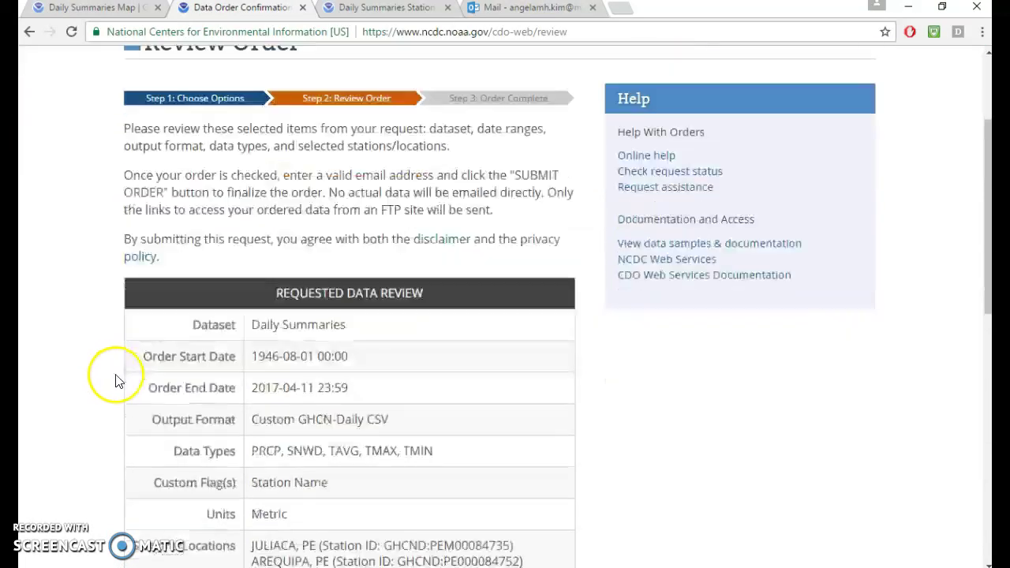
scroll(116, 381, "down", 2)
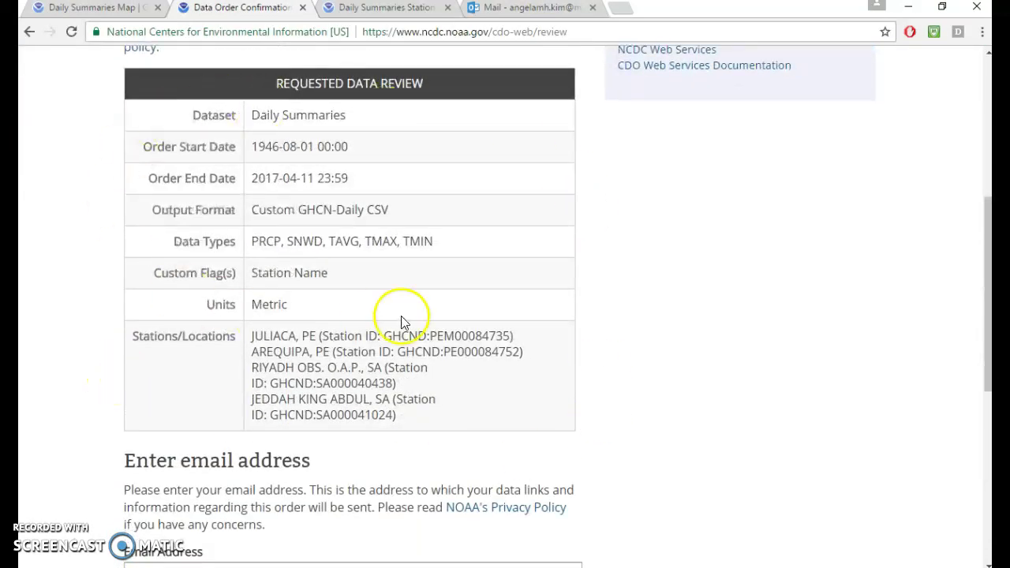
scroll(57, 361, "down", 3)
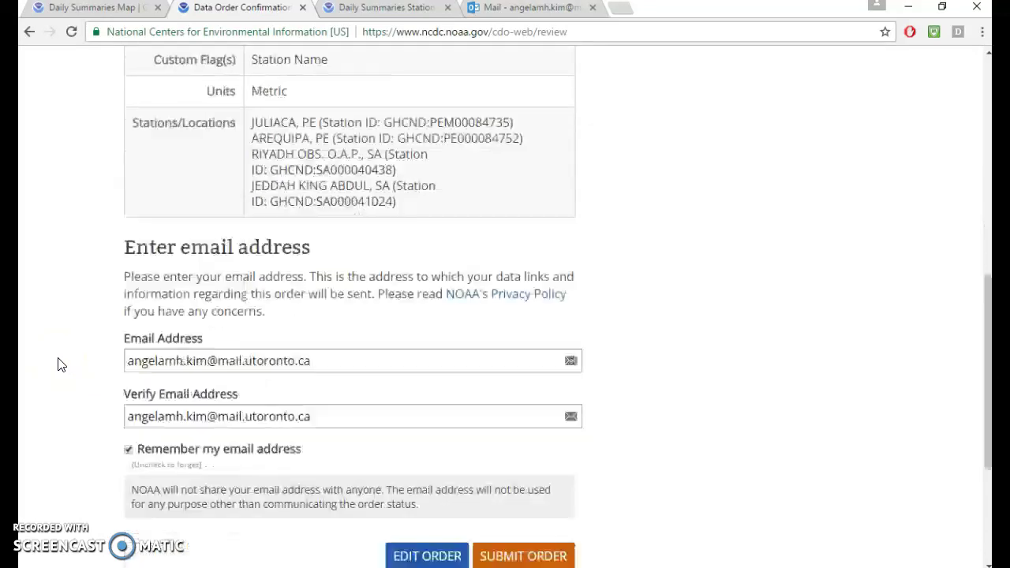
scroll(57, 364, "down", 1)
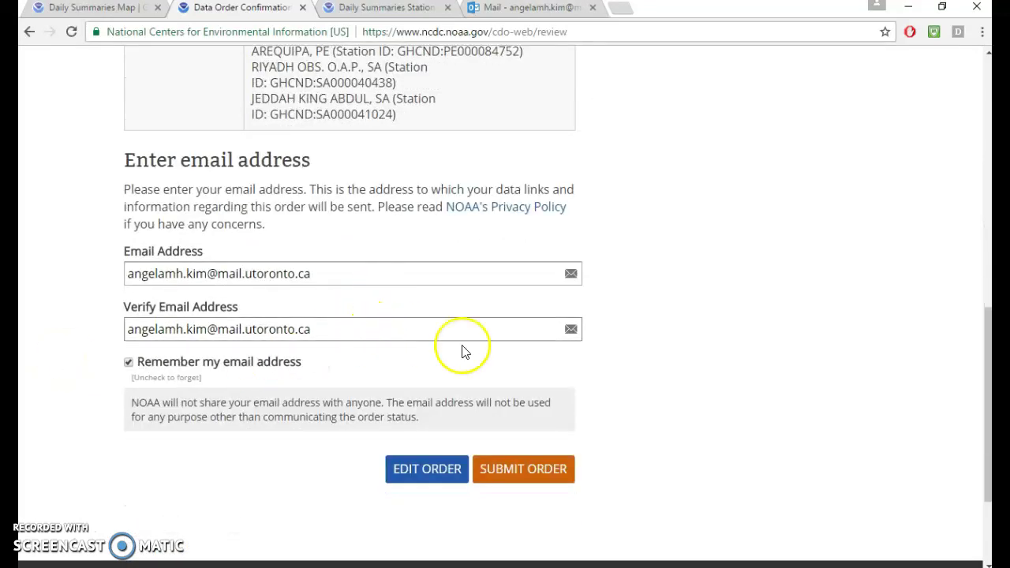
Step: Switch to the Outlook inbox and read the Climate Data Online order submission e-mail, including its order details and next steps
left_click(543, 7)
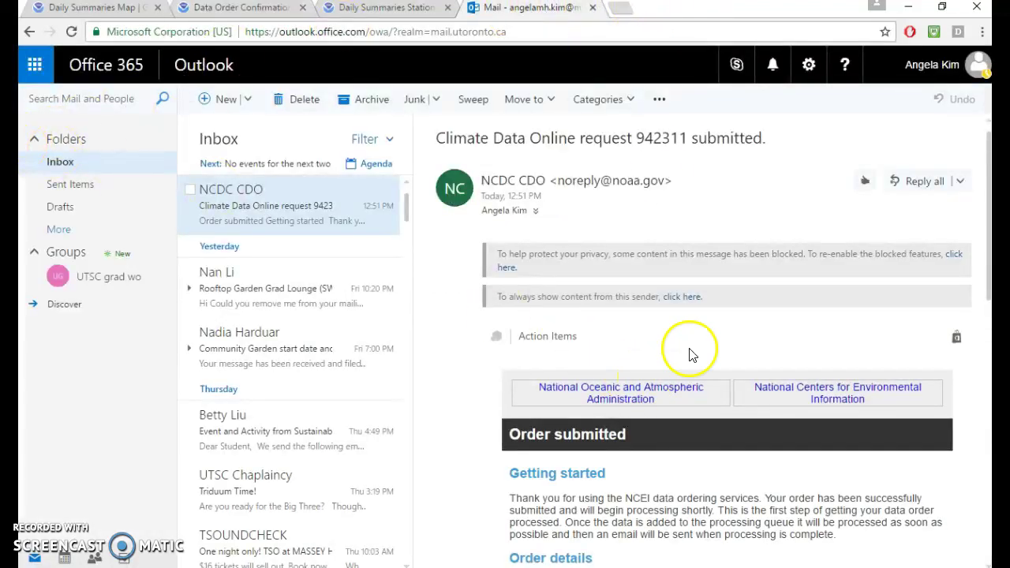
scroll(476, 436, "down", 3)
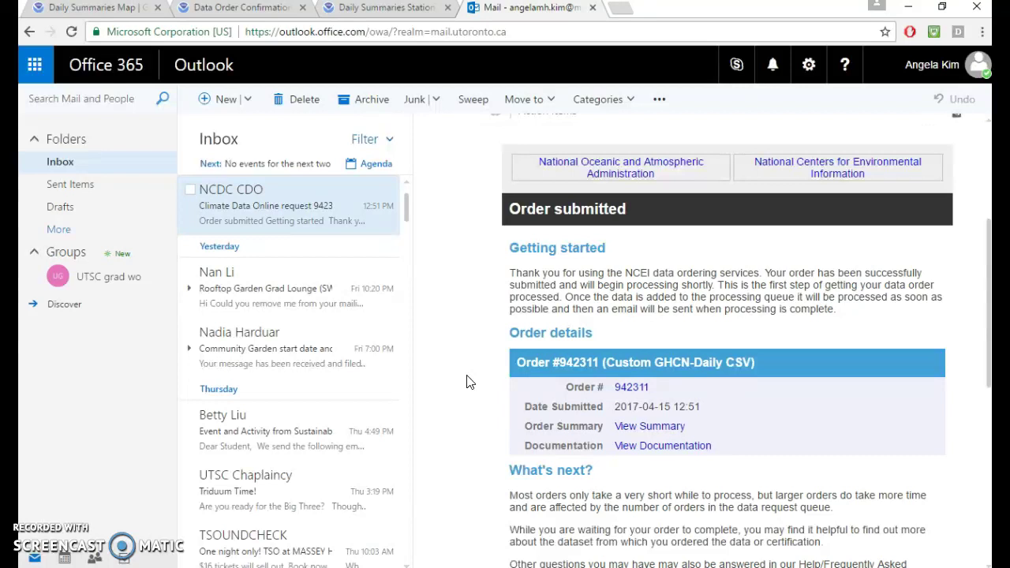
scroll(467, 382, "down", 2)
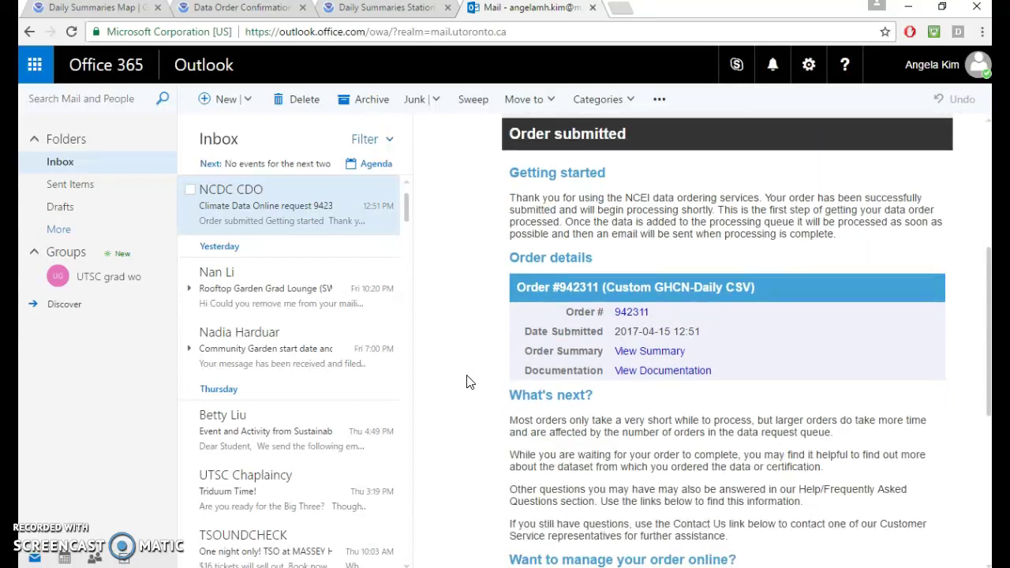
scroll(467, 382, "up", 5)
scroll(466, 382, "down", 2)
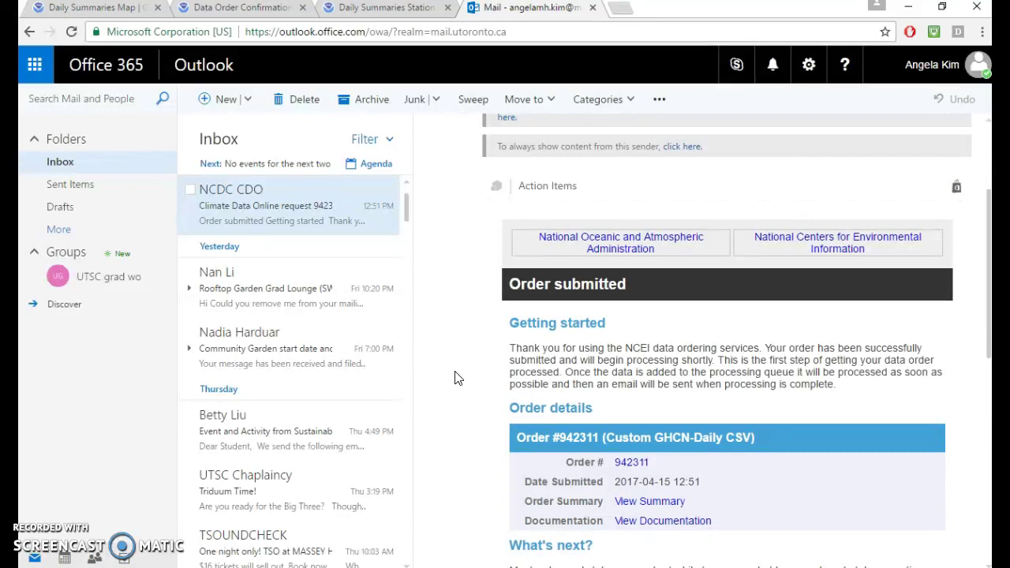
scroll(893, 316, "down", 1)
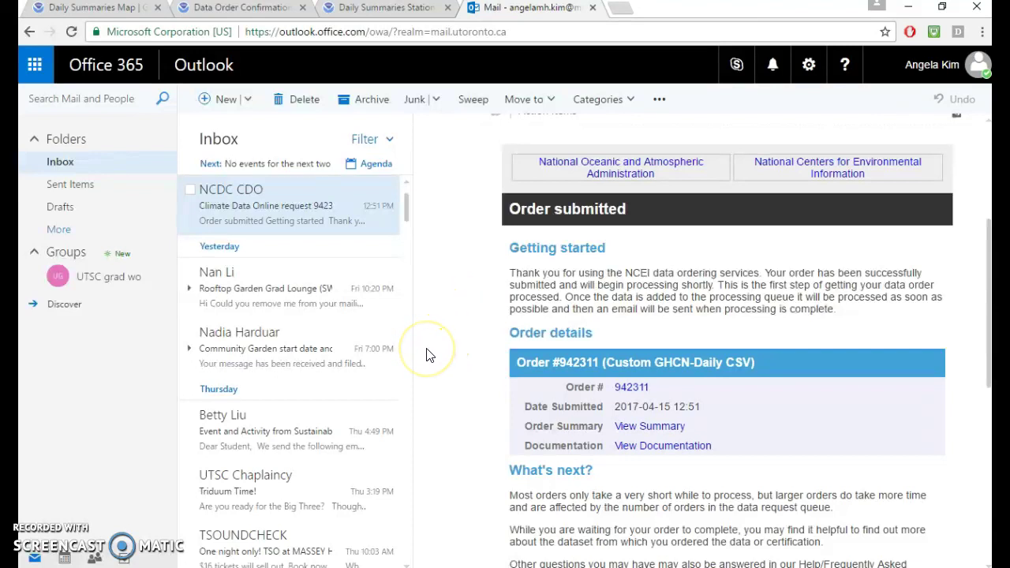
Step: Search the mailbox for "ncd" and list the messages from the sender NCDC CDO
left_click(72, 98)
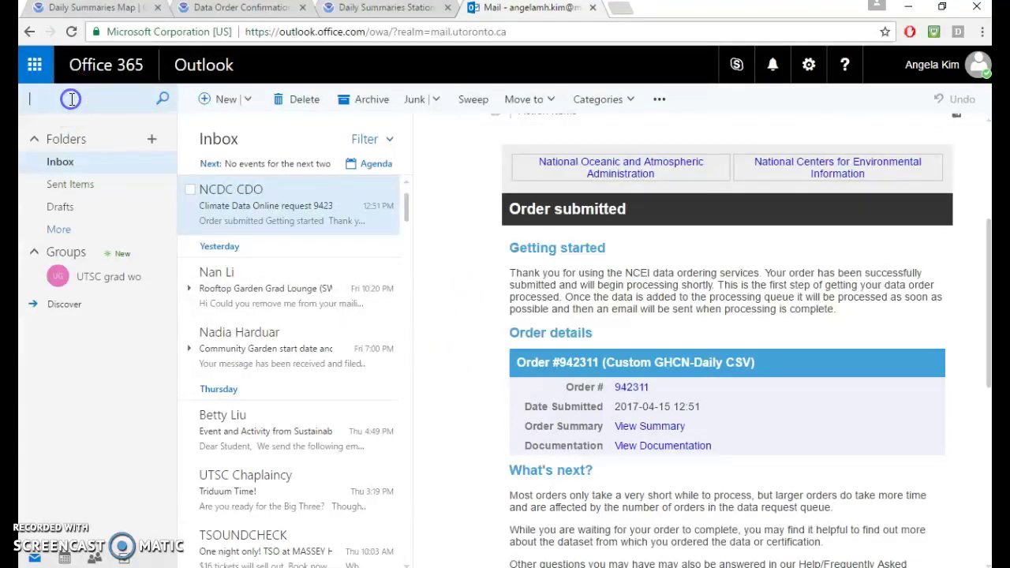
type("ncd")
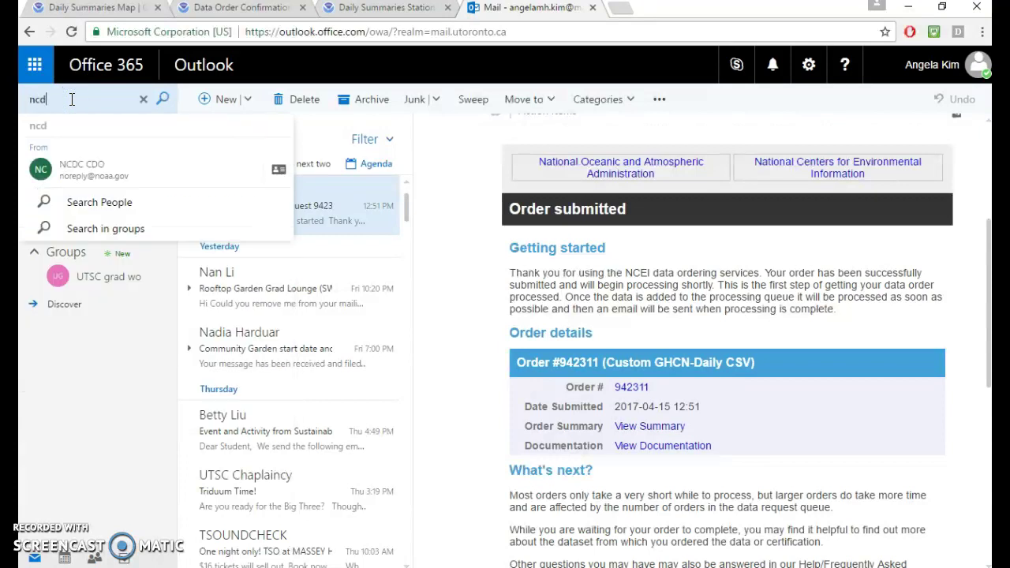
left_click(94, 189)
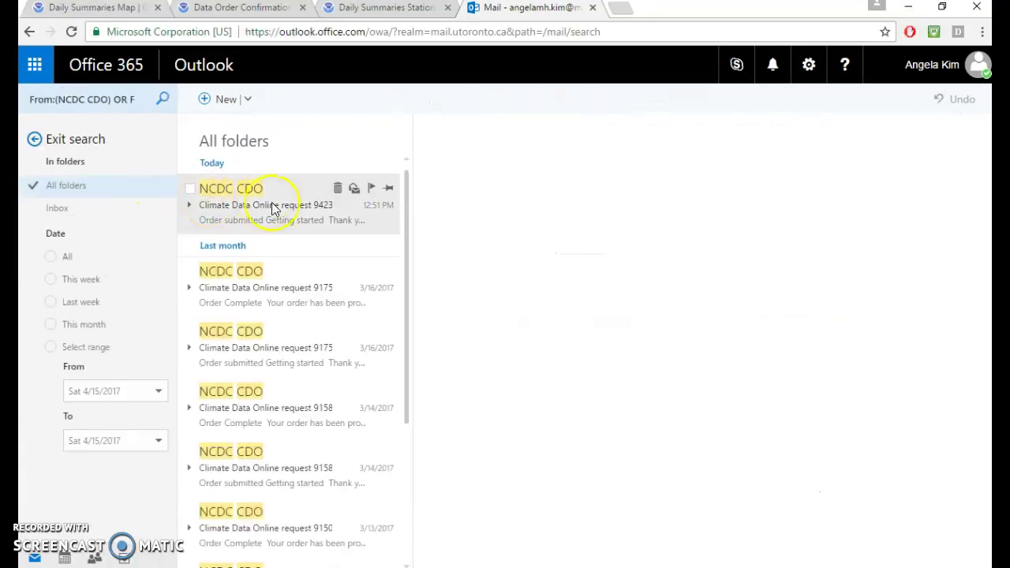
Step: Read the Order Complete e-mail of 3/16/2017, try its file download link, and close the page it opens
left_click(292, 280)
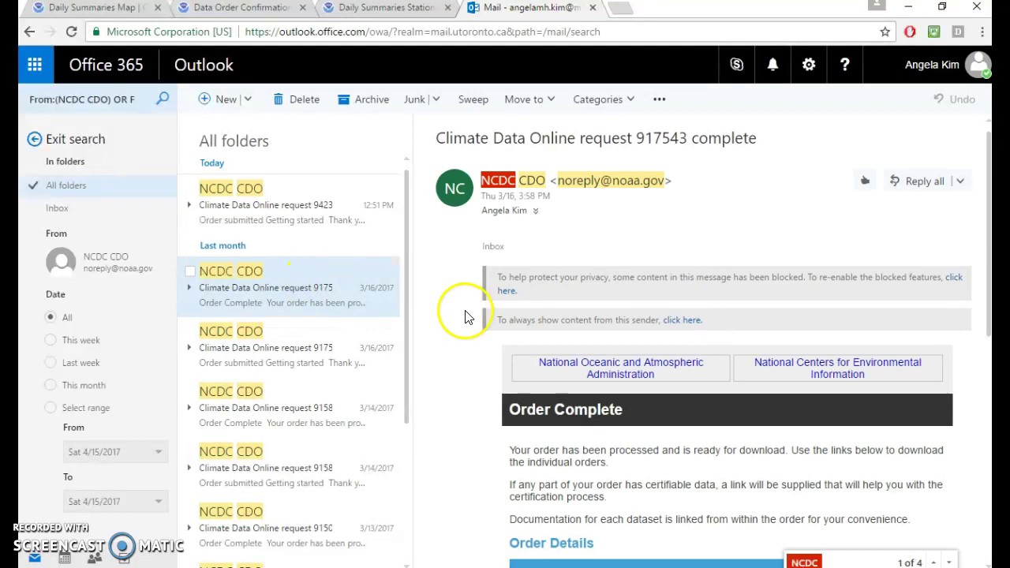
scroll(469, 317, "down", 3)
scroll(469, 317, "down", 3)
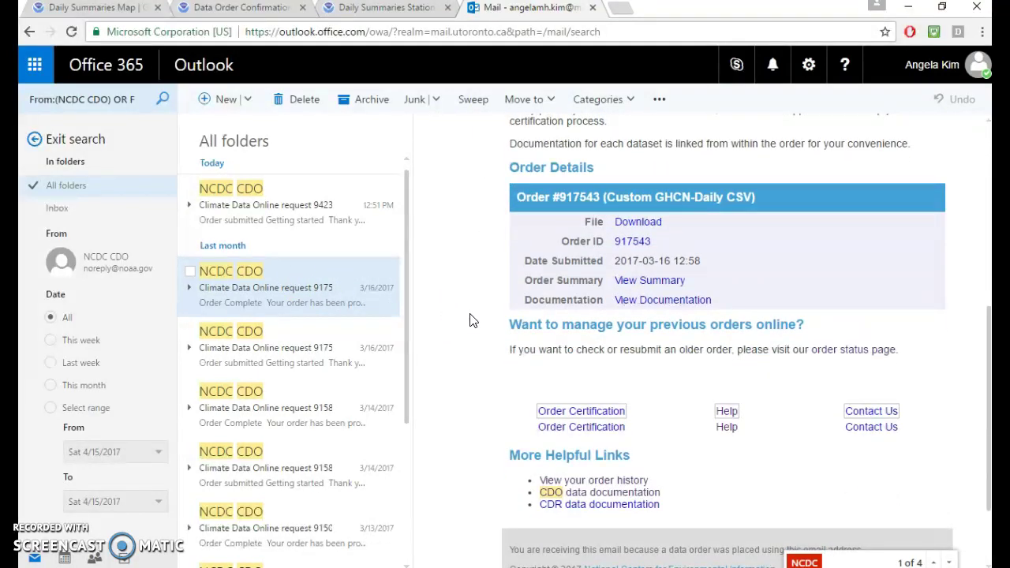
scroll(472, 320, "up", 2)
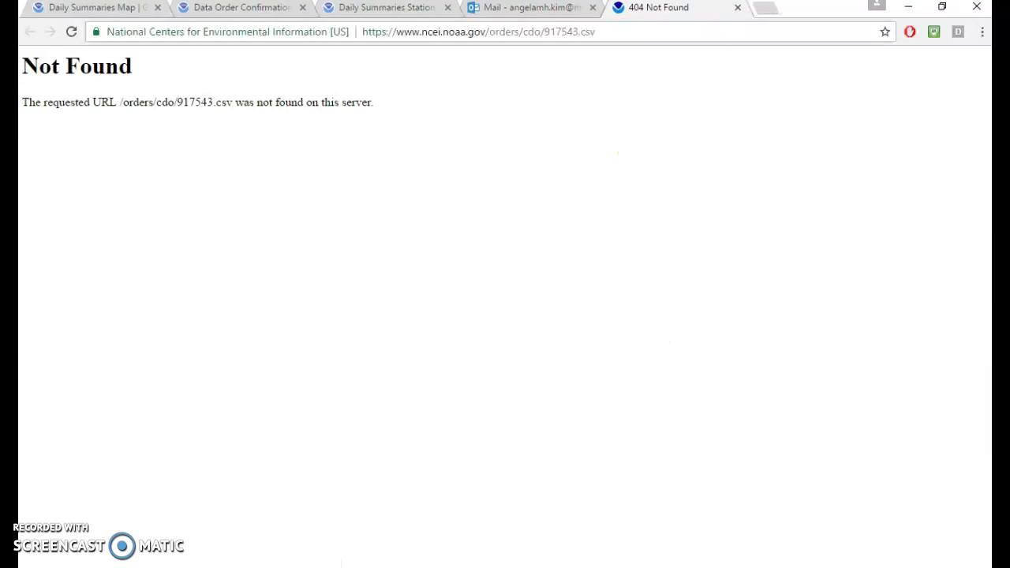
left_click(738, 7)
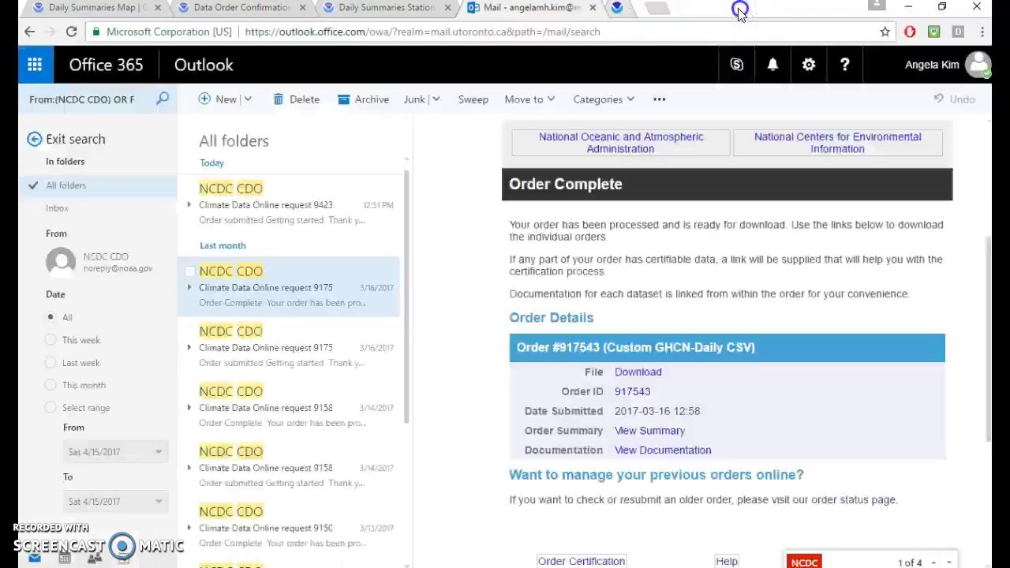
Step: Check the order submission e-mail of 3/16/2017, and examine the Order Complete e-mail of 3/14/2017 for its order details and download link
left_click(281, 349)
scroll(564, 361, "up", 4)
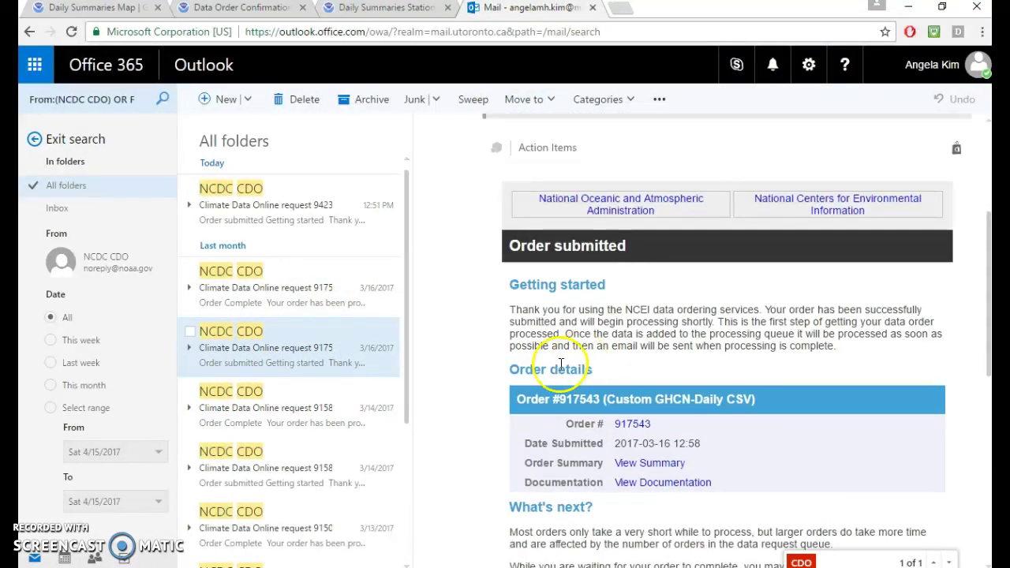
left_click(266, 411)
scroll(557, 405, "down", 5)
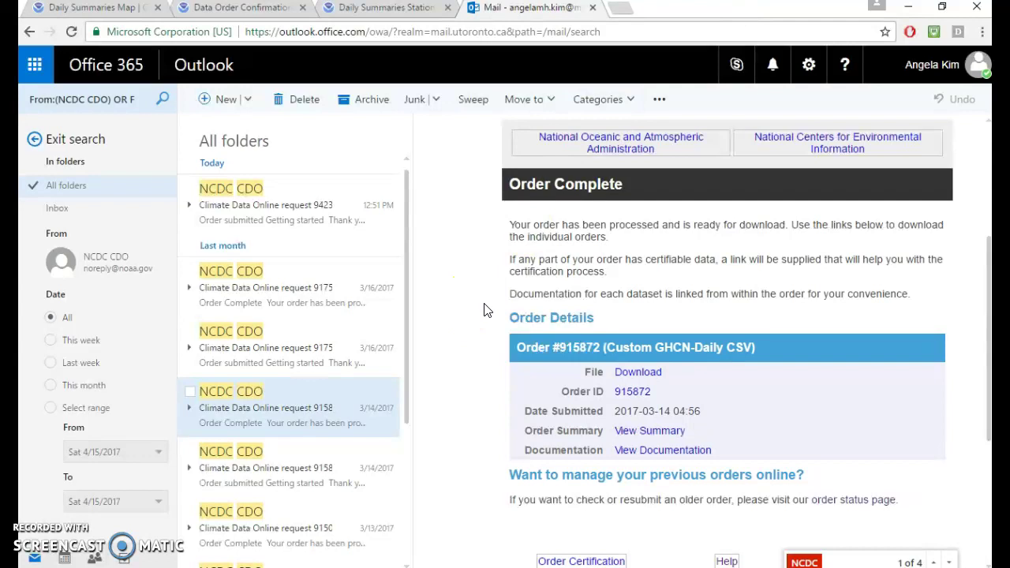
scroll(479, 302, "up", 3)
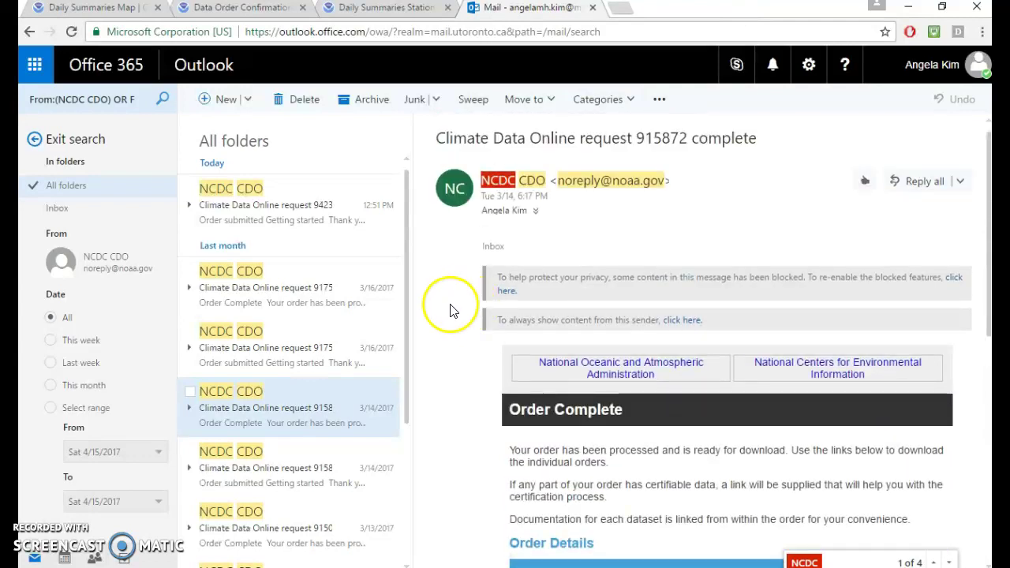
scroll(489, 315, "down", 5)
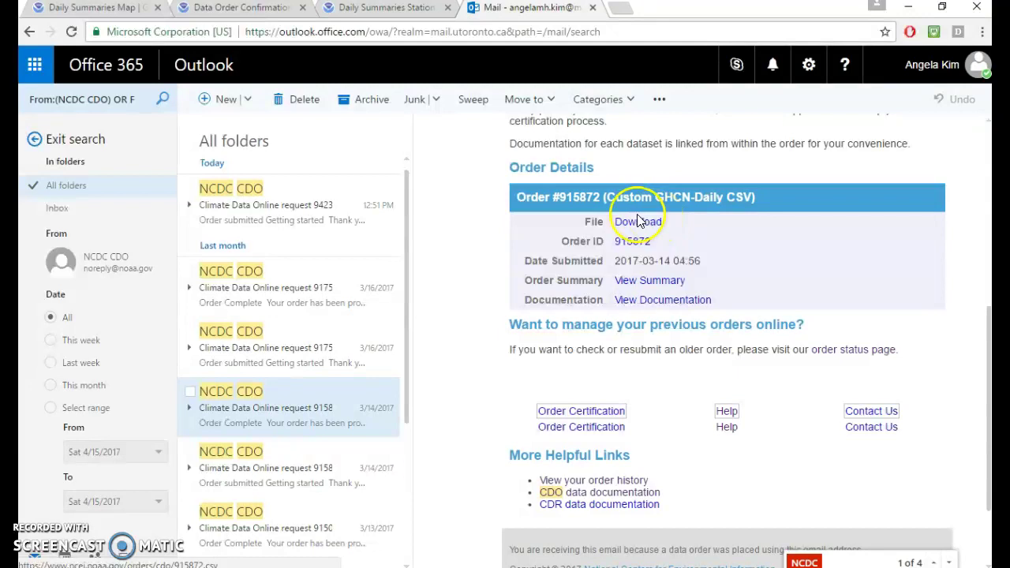
Step: Switch back past the station details page to the NOAA Daily Summaries Map
left_click(384, 14)
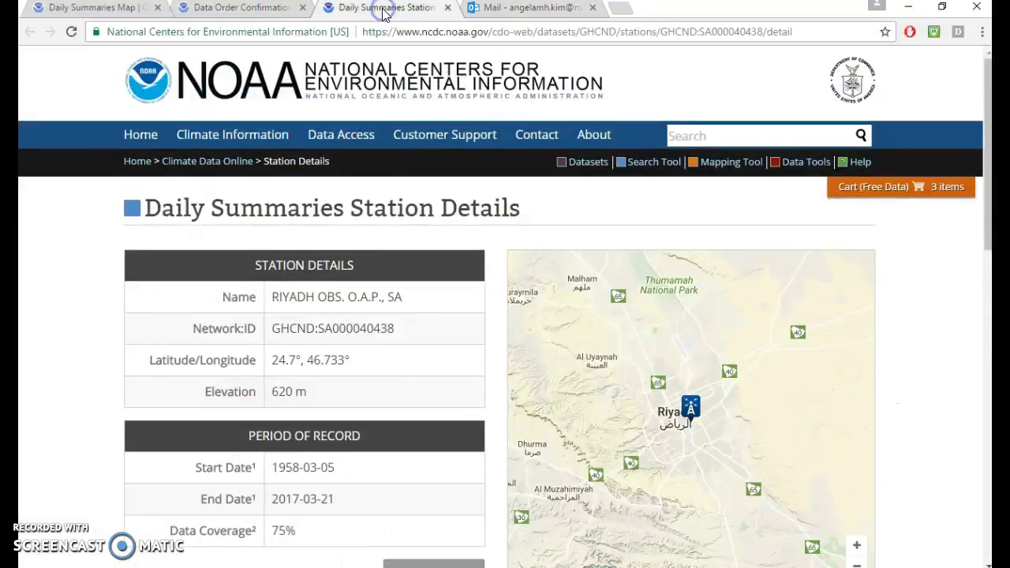
left_click(116, 14)
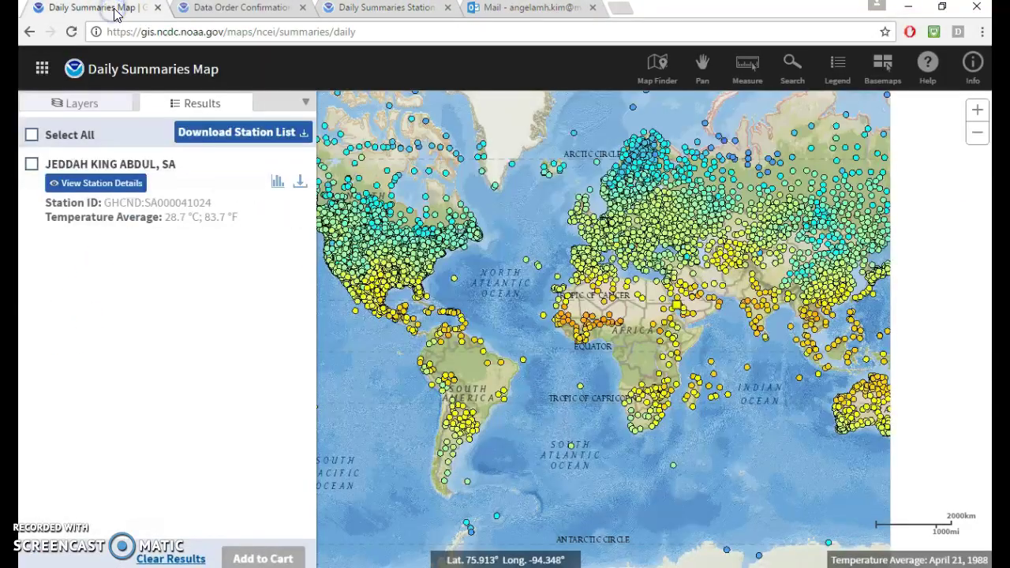
left_click(718, 469)
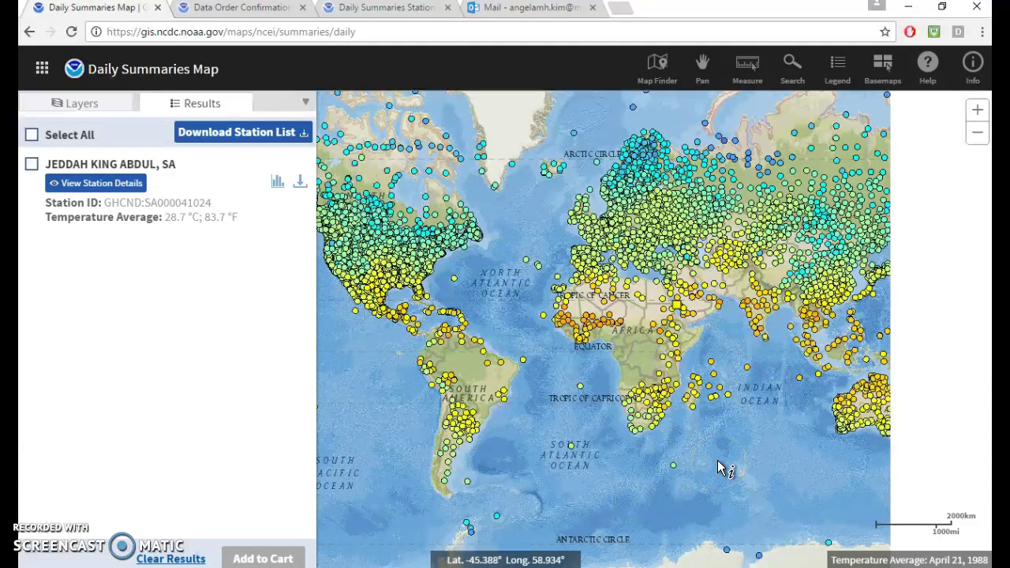